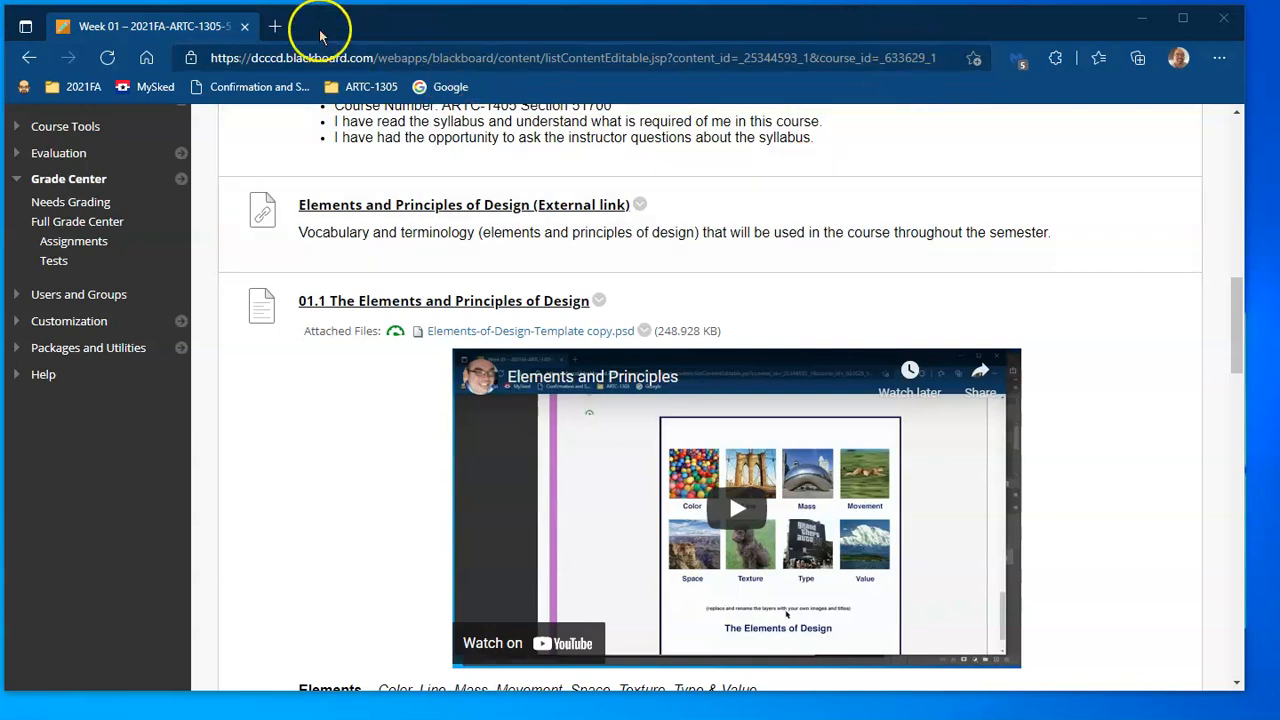
Step: Examine the Elements and Principles of Design assignment, including its specifications, blank template and finished example composite
scroll(1106, 470, "down", 5)
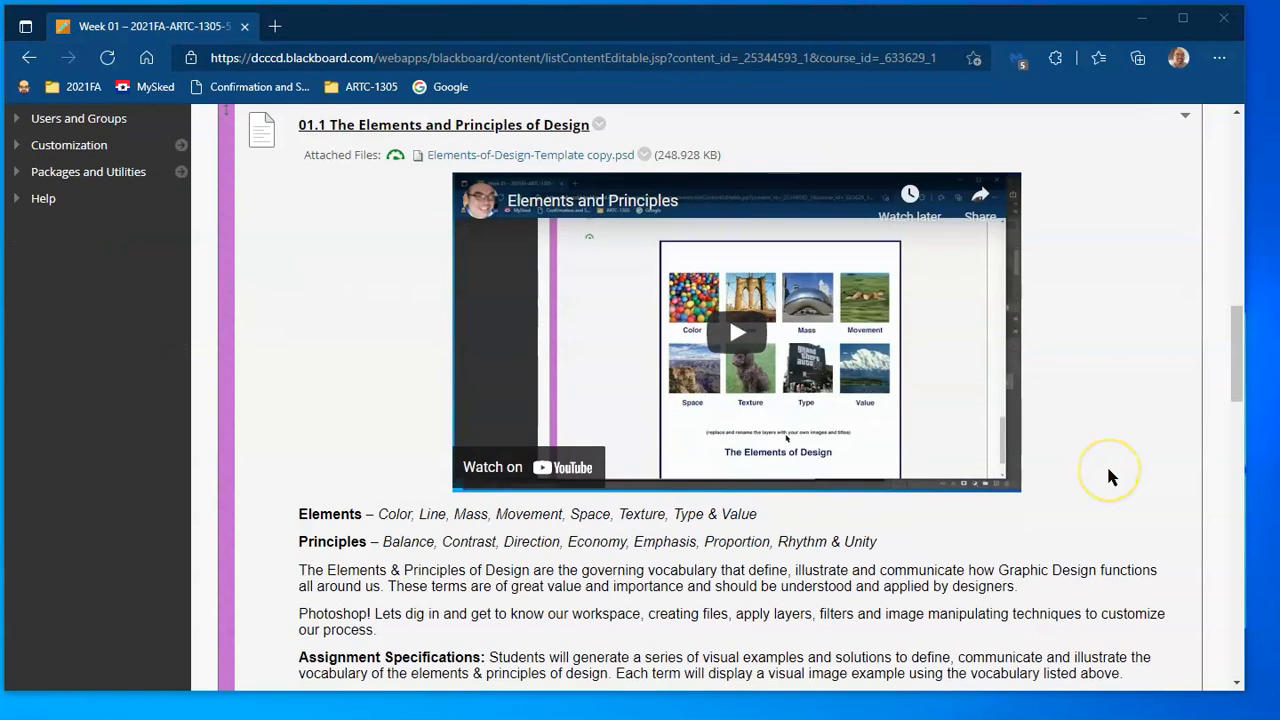
scroll(1108, 477, "down", 9)
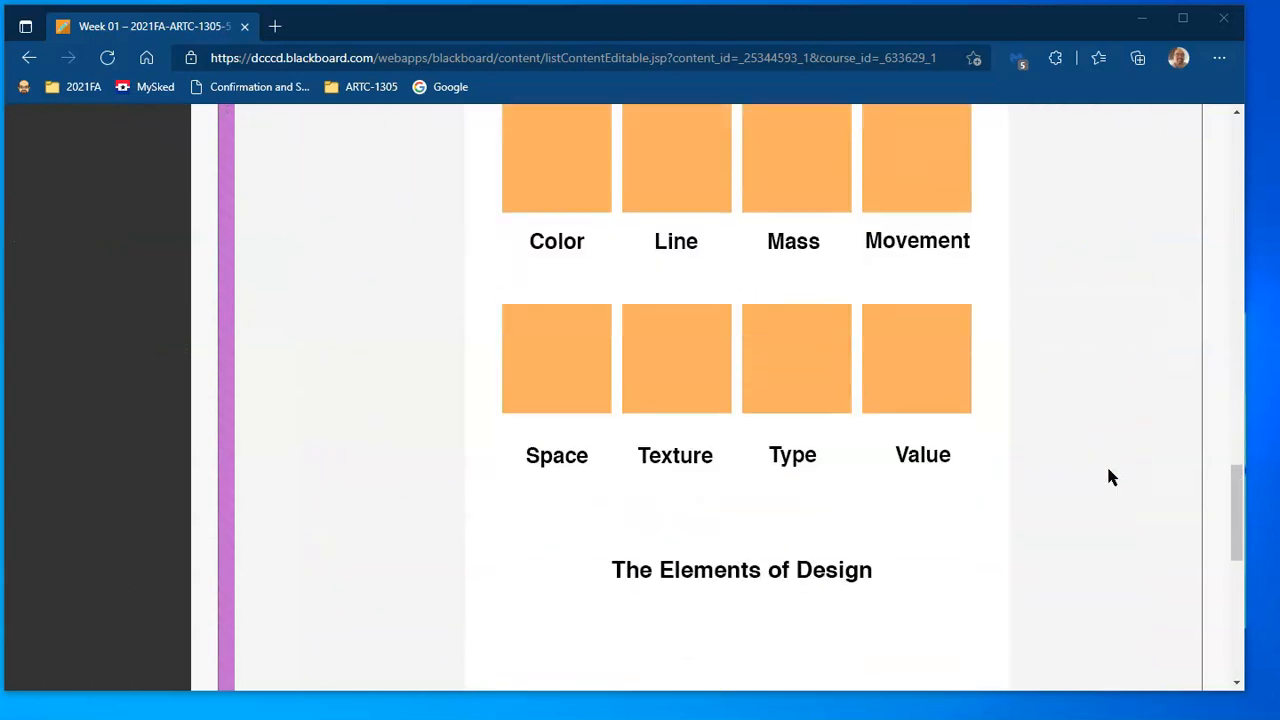
scroll(1108, 477, "up", 3)
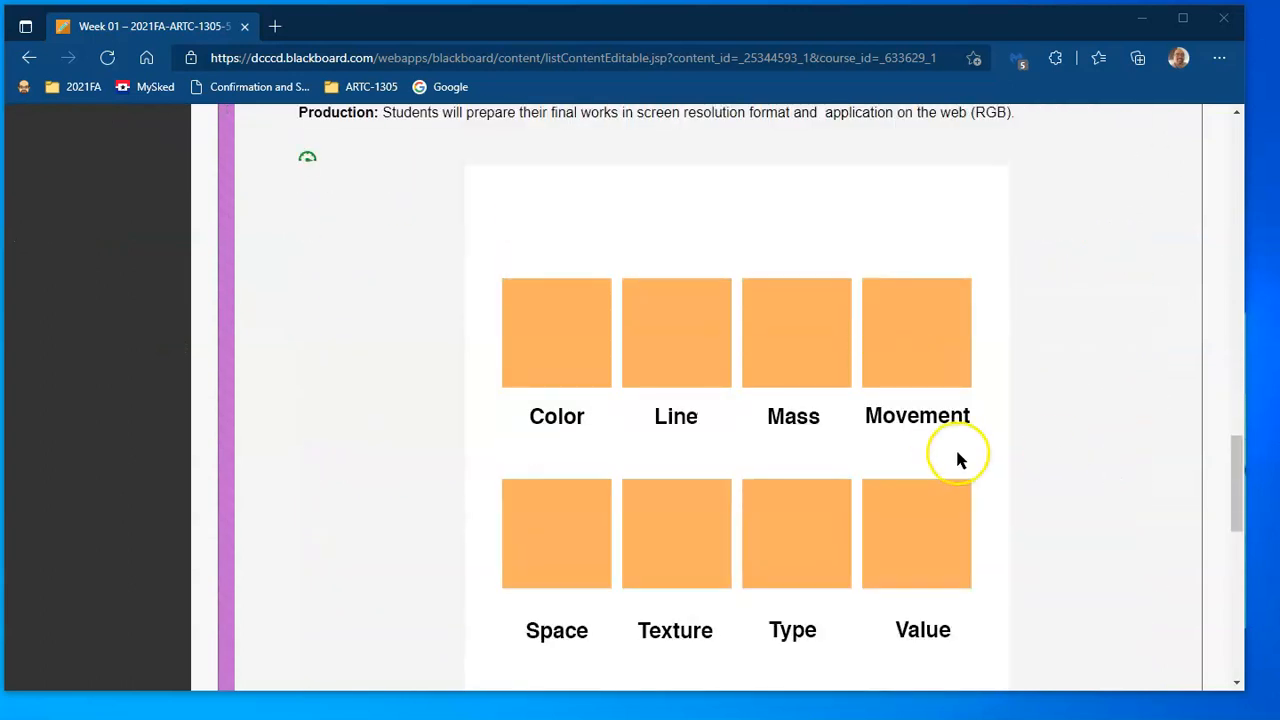
scroll(959, 462, "down", 8)
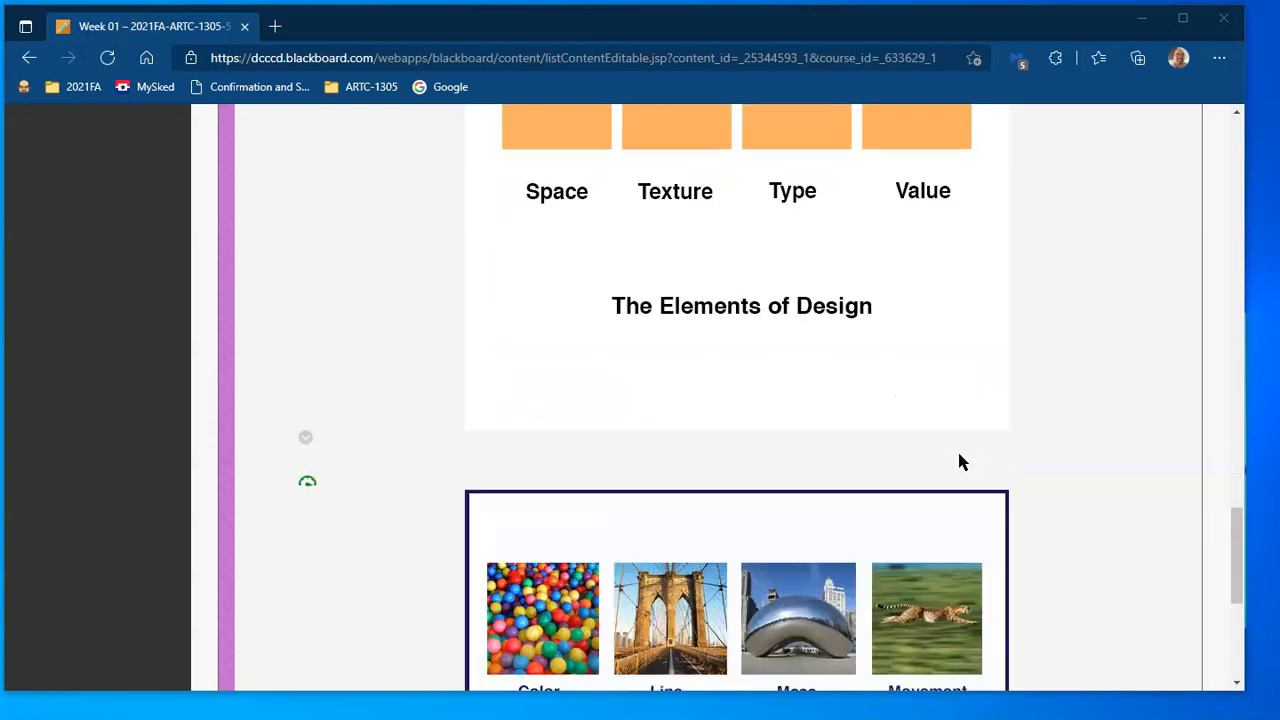
scroll(959, 462, "up", 8)
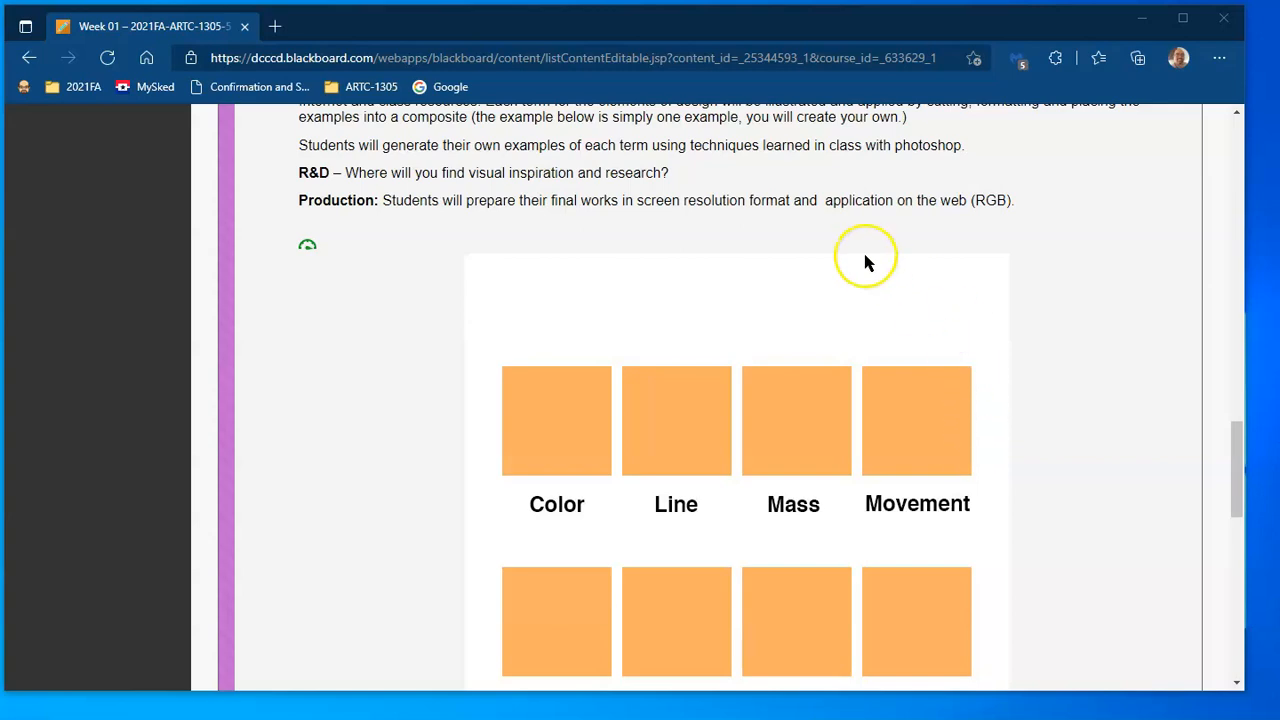
scroll(870, 260, "up", 3)
scroll(893, 245, "up", 4)
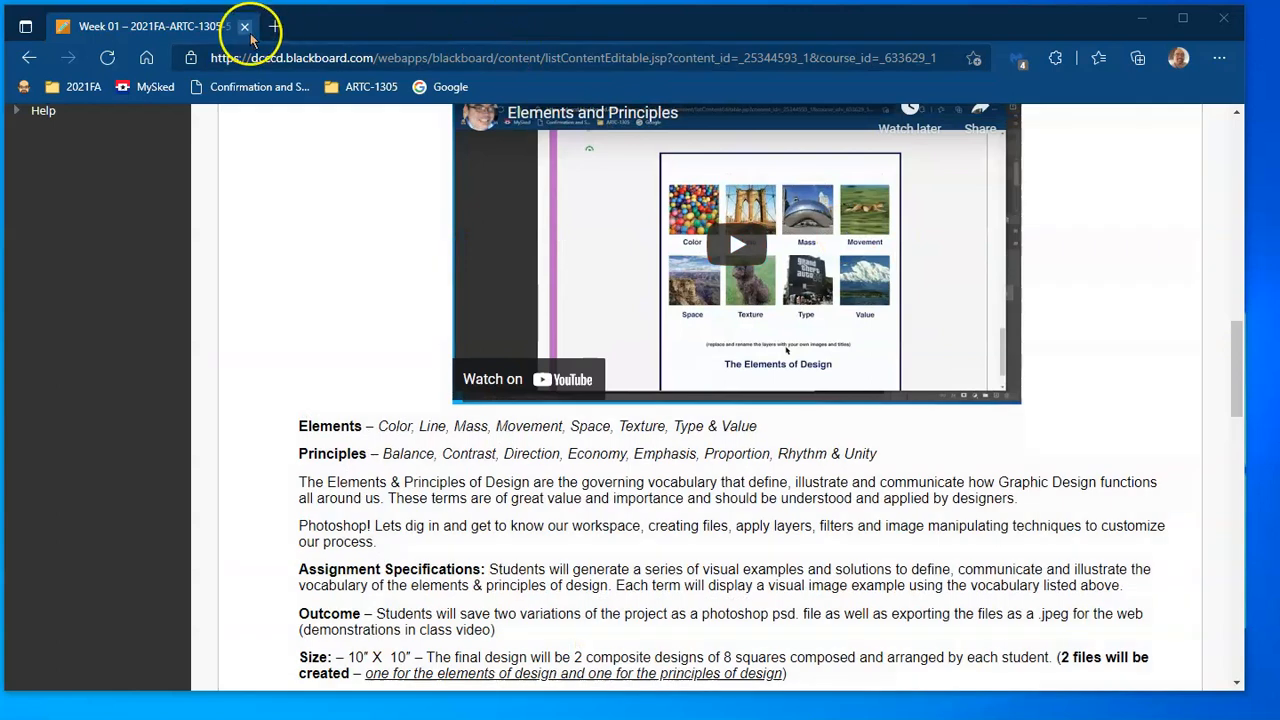
Step: Open the Photopea online editor at photopea.com in a new browser tab
left_click(275, 27)
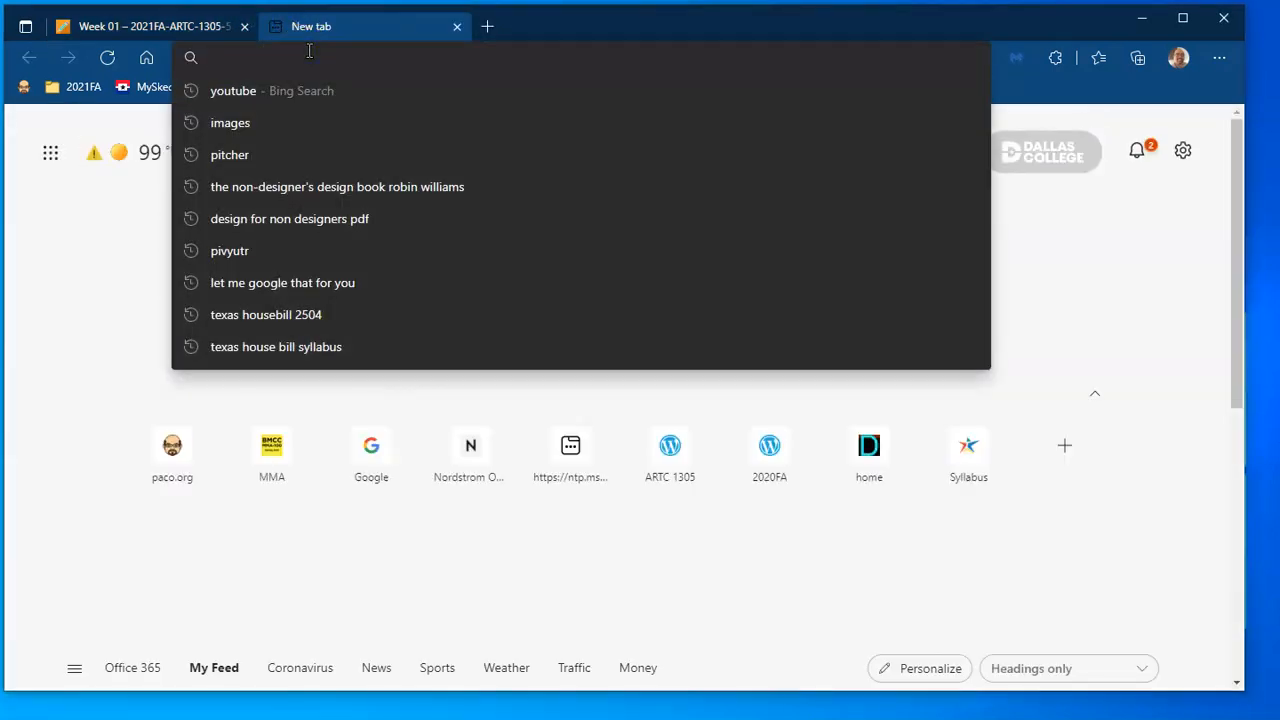
type("photopea")
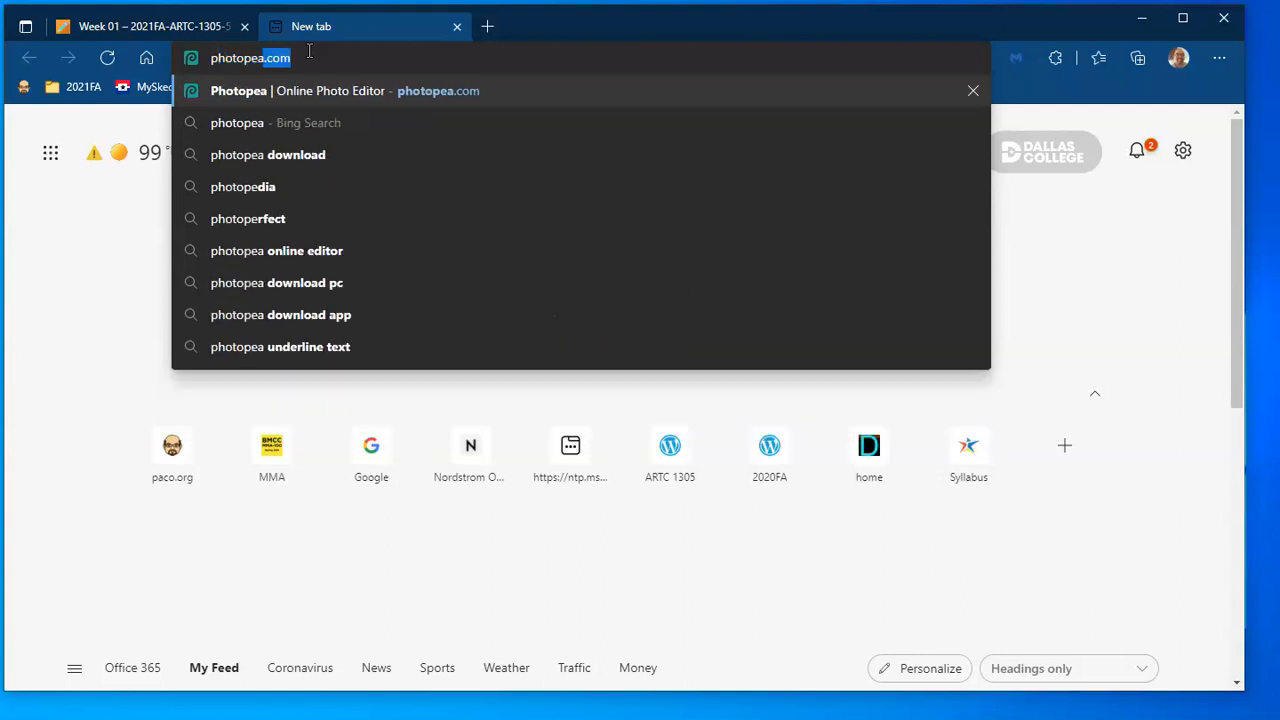
key("Return")
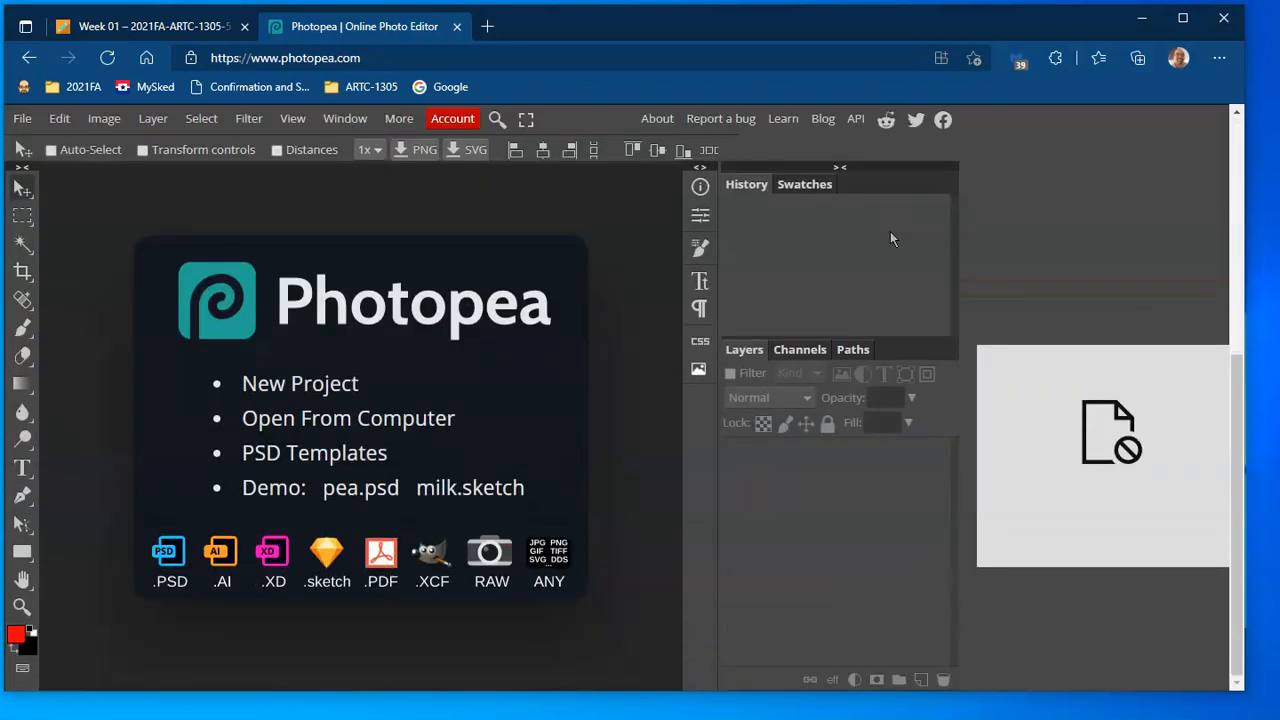
scroll(890, 235, "up", 5)
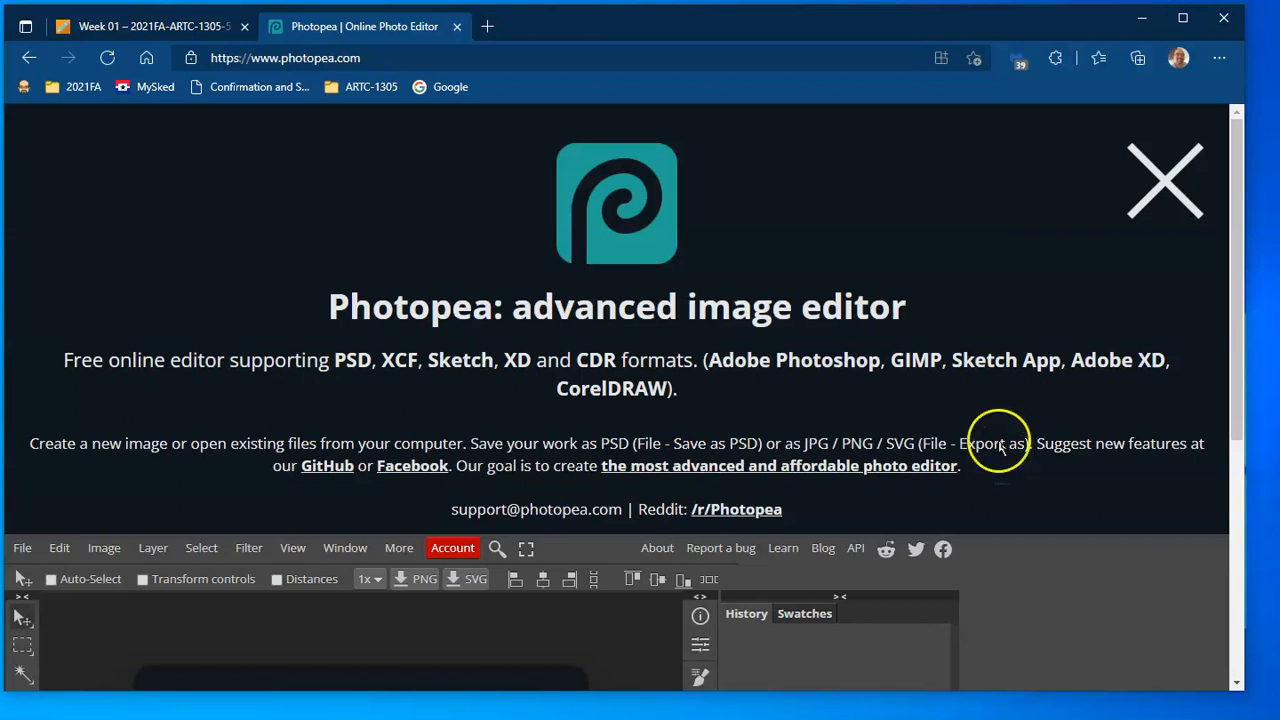
scroll(865, 405, "down", 5)
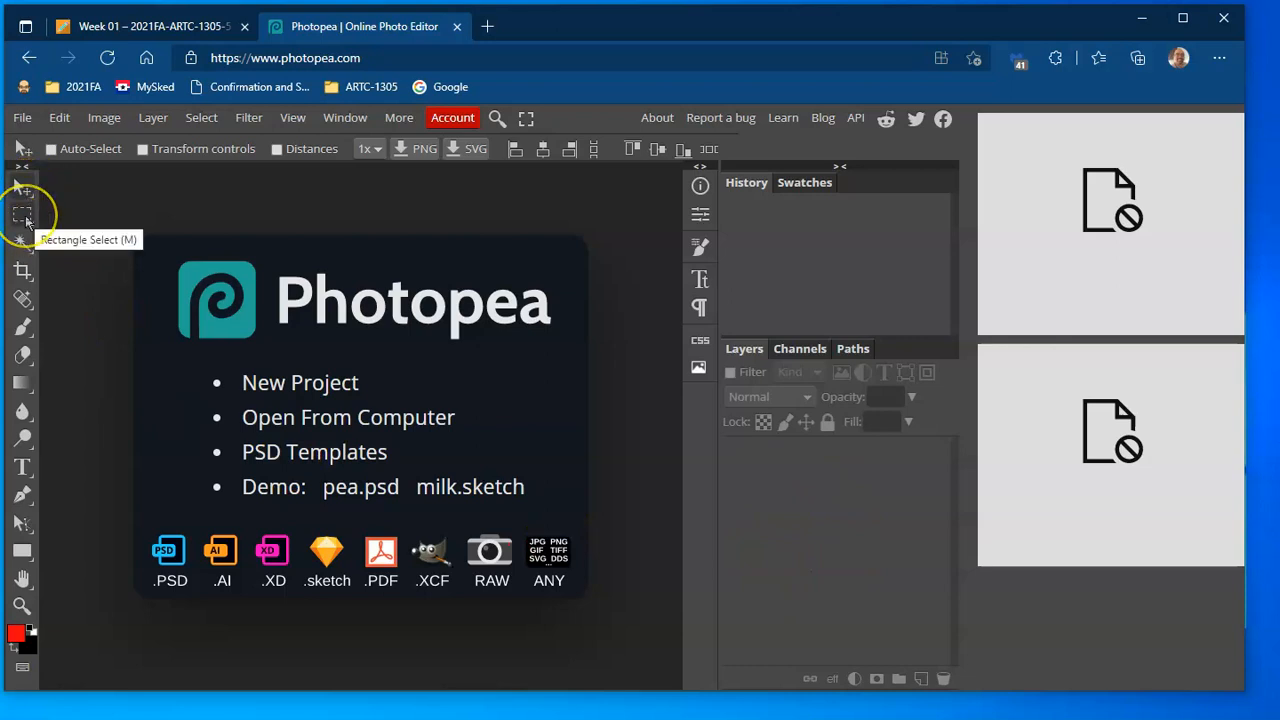
right_click(24, 470)
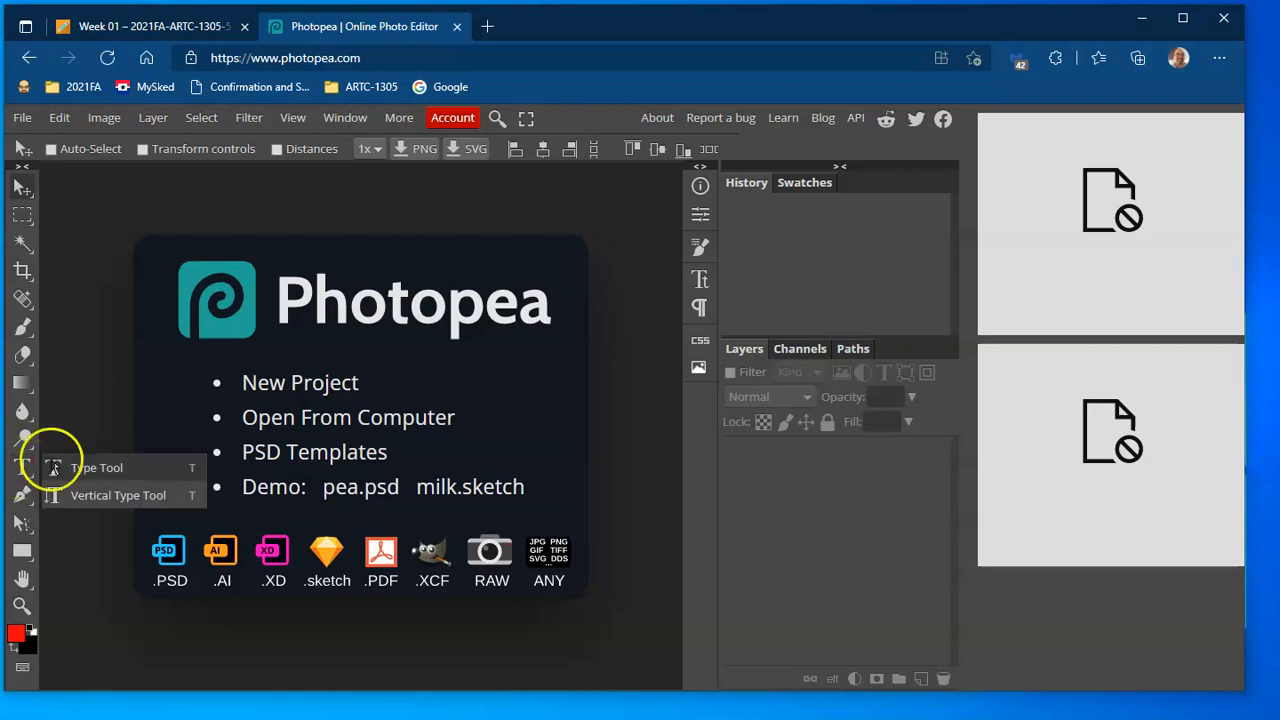
left_click(122, 410)
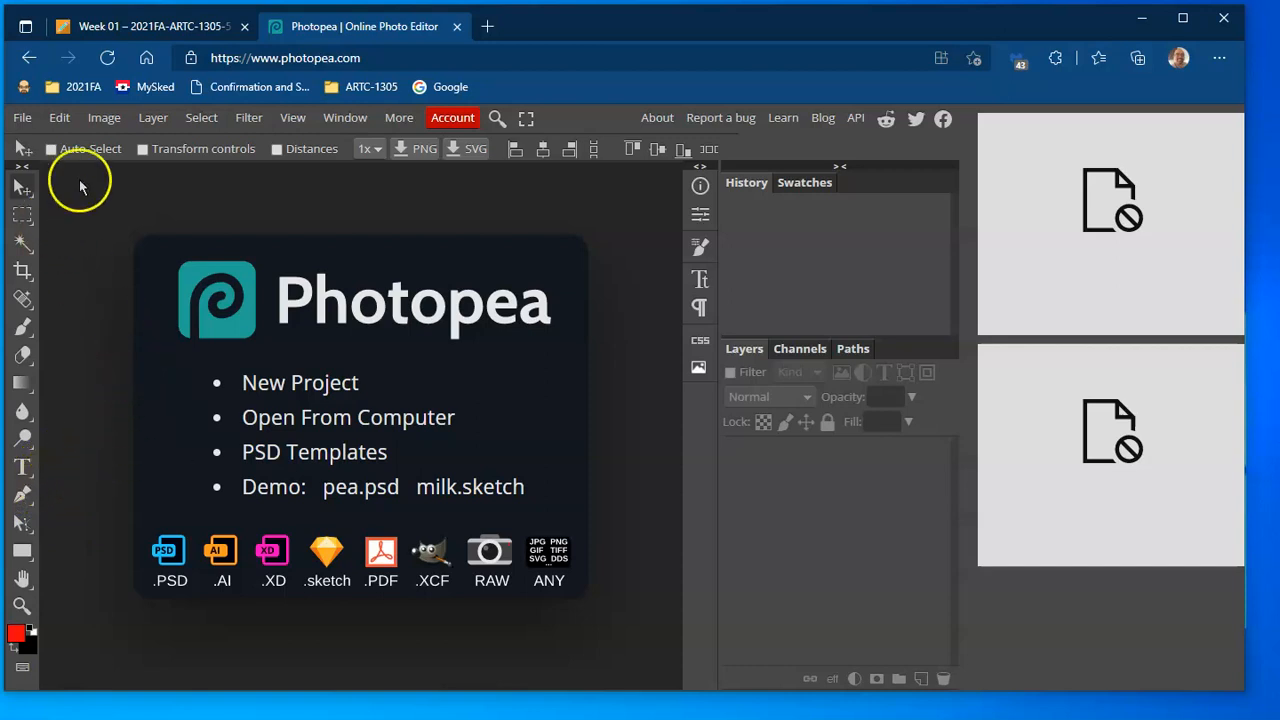
Step: Start a new project and name it week01-elements
left_click(22, 117)
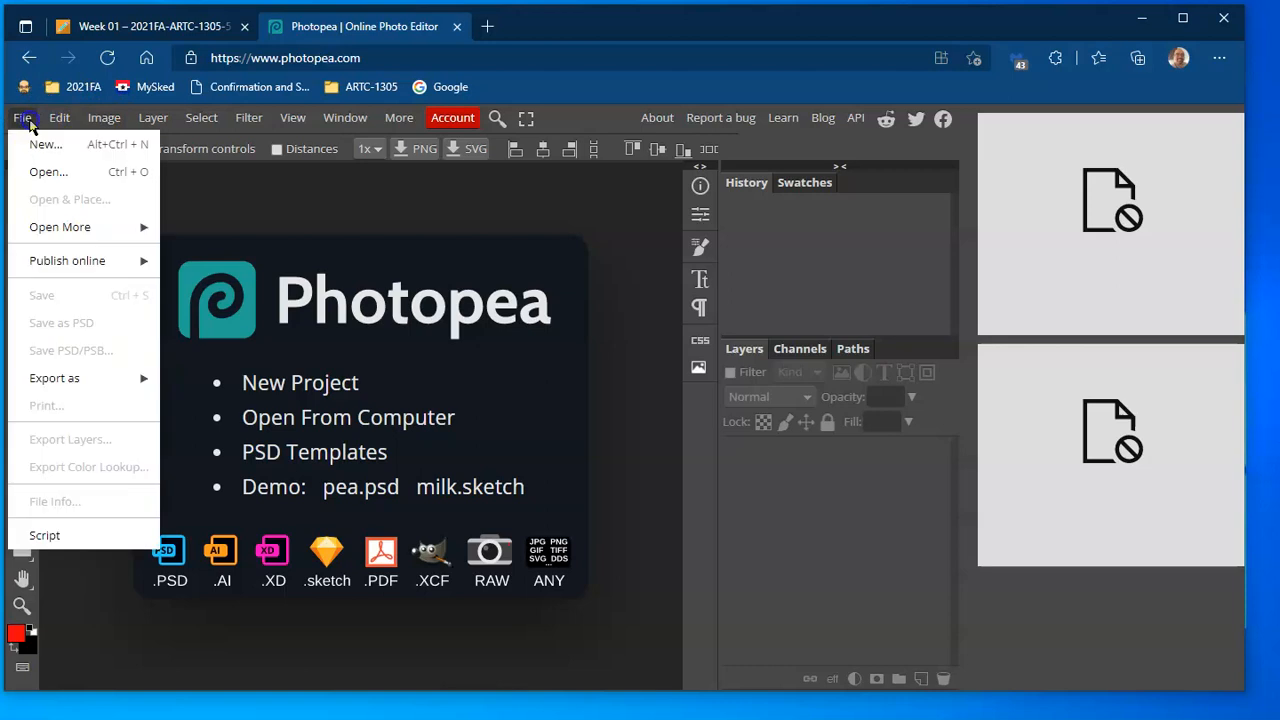
left_click(42, 143)
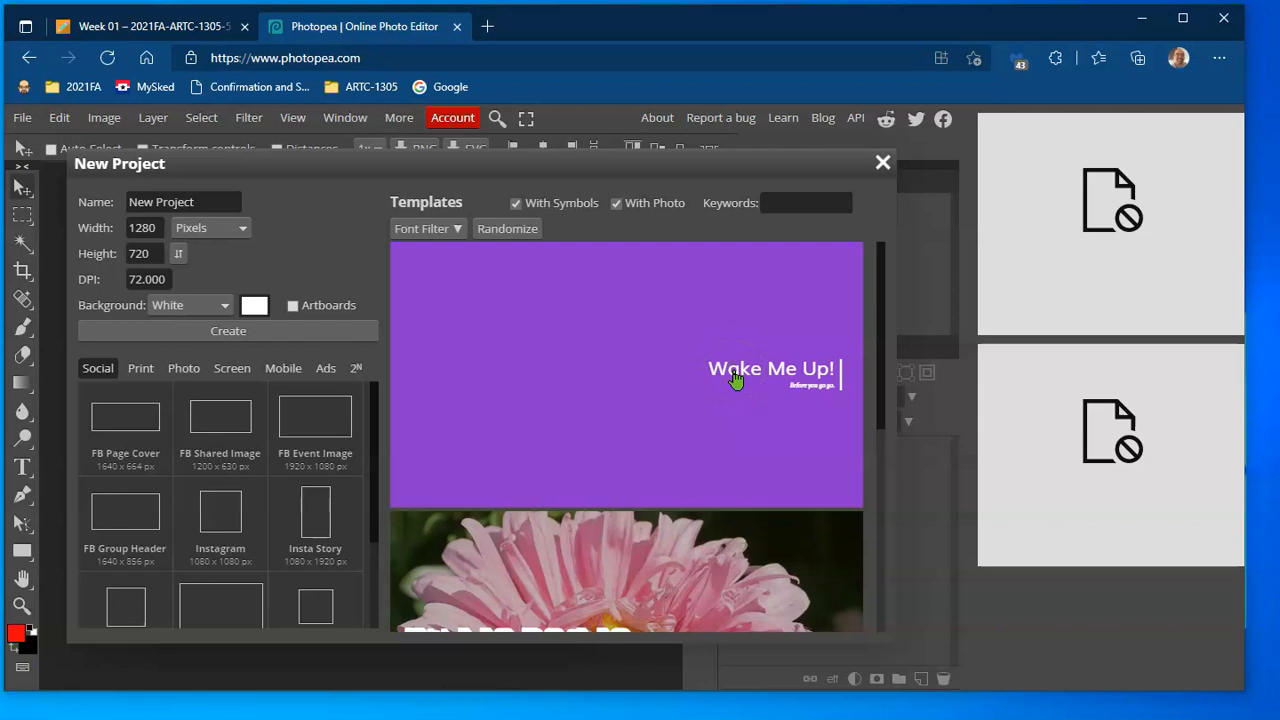
left_click(209, 203)
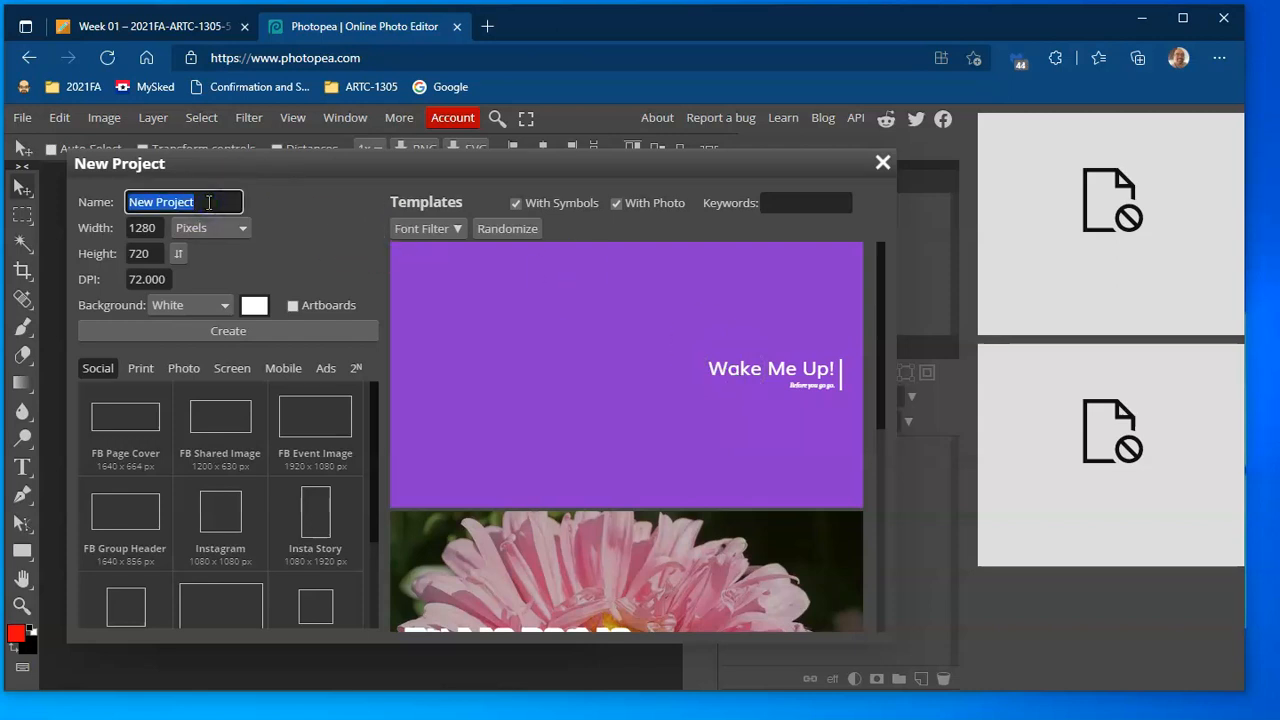
type("week")
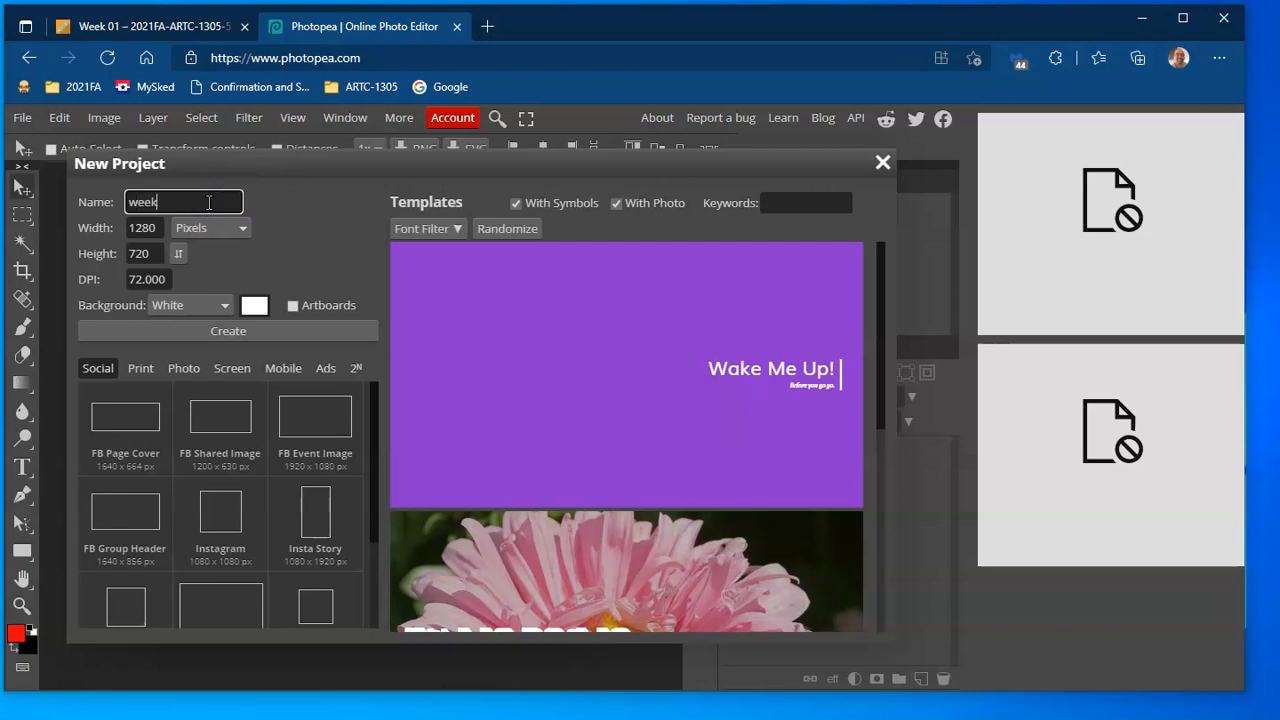
type("01-photopea")
key("shift+Left")
key("shift+Left")
key("shift+Left")
key("shift+Left")
key("shift+Left")
key("shift+Left")
key("shift+Left")
key("shift+Left")
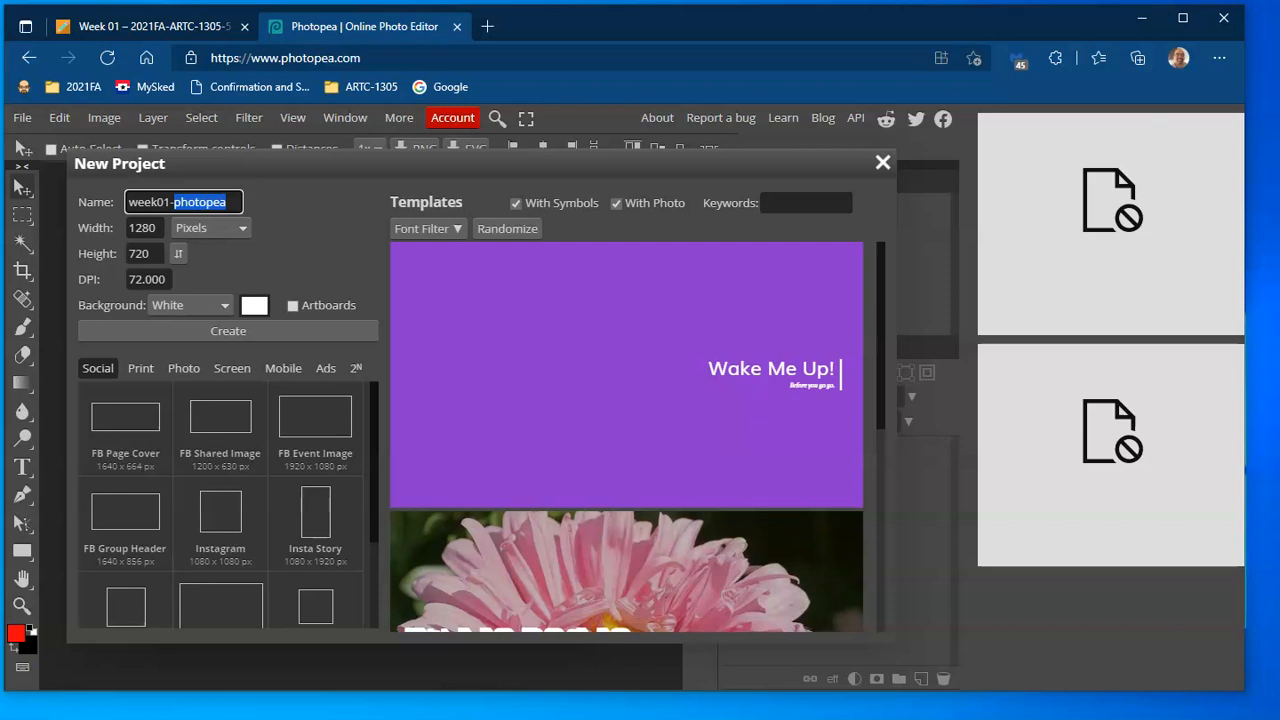
type("elements")
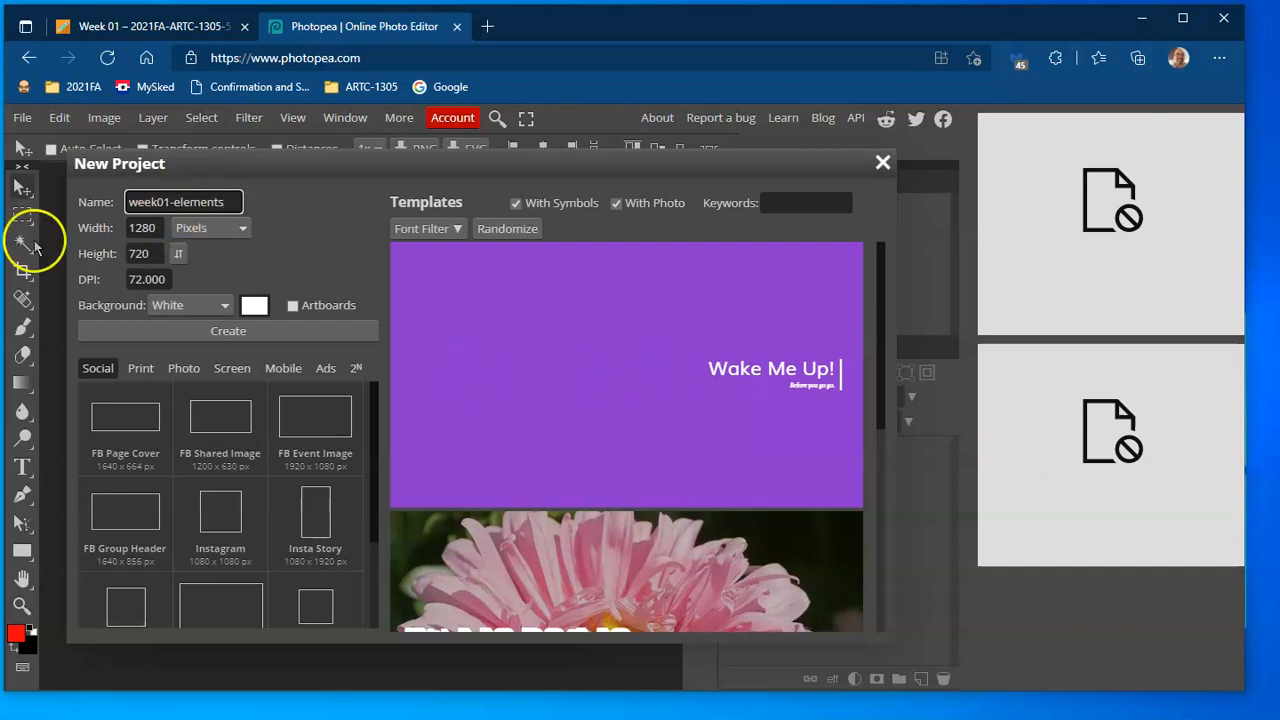
Step: Switch the new project's units to inches and set both its width and height to 10
left_click(225, 232)
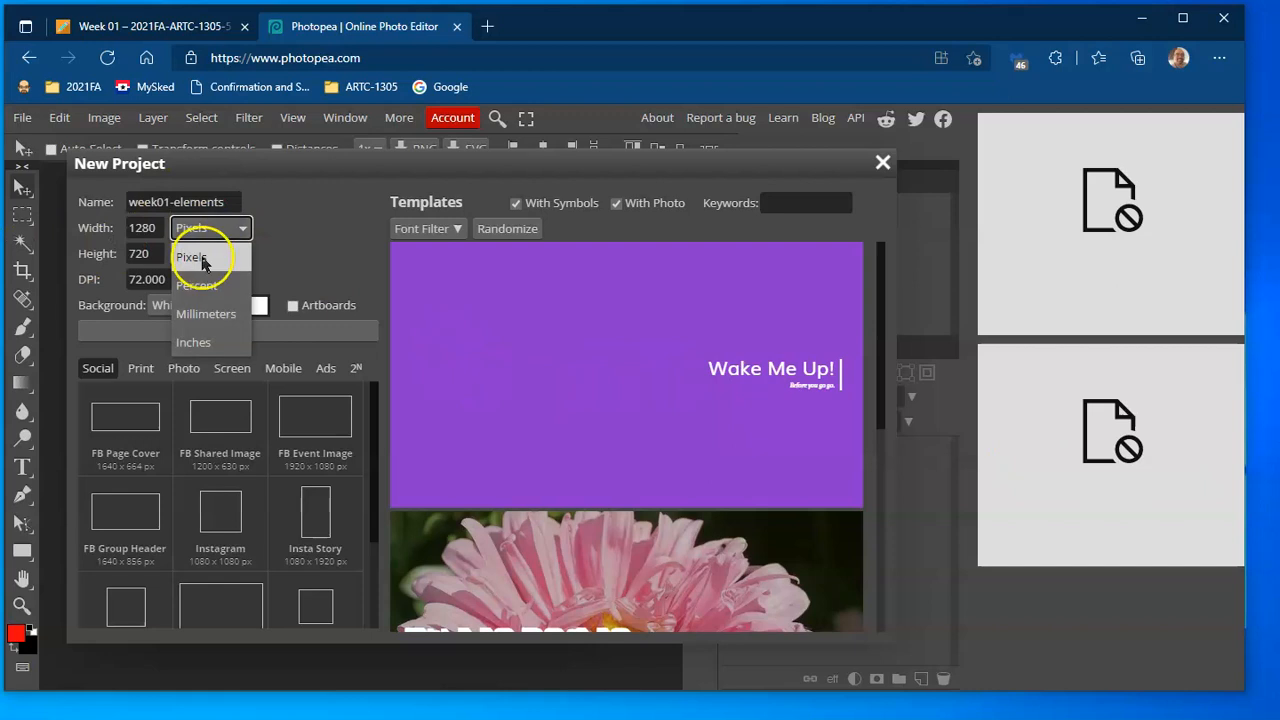
left_click(193, 342)
double_click(145, 228)
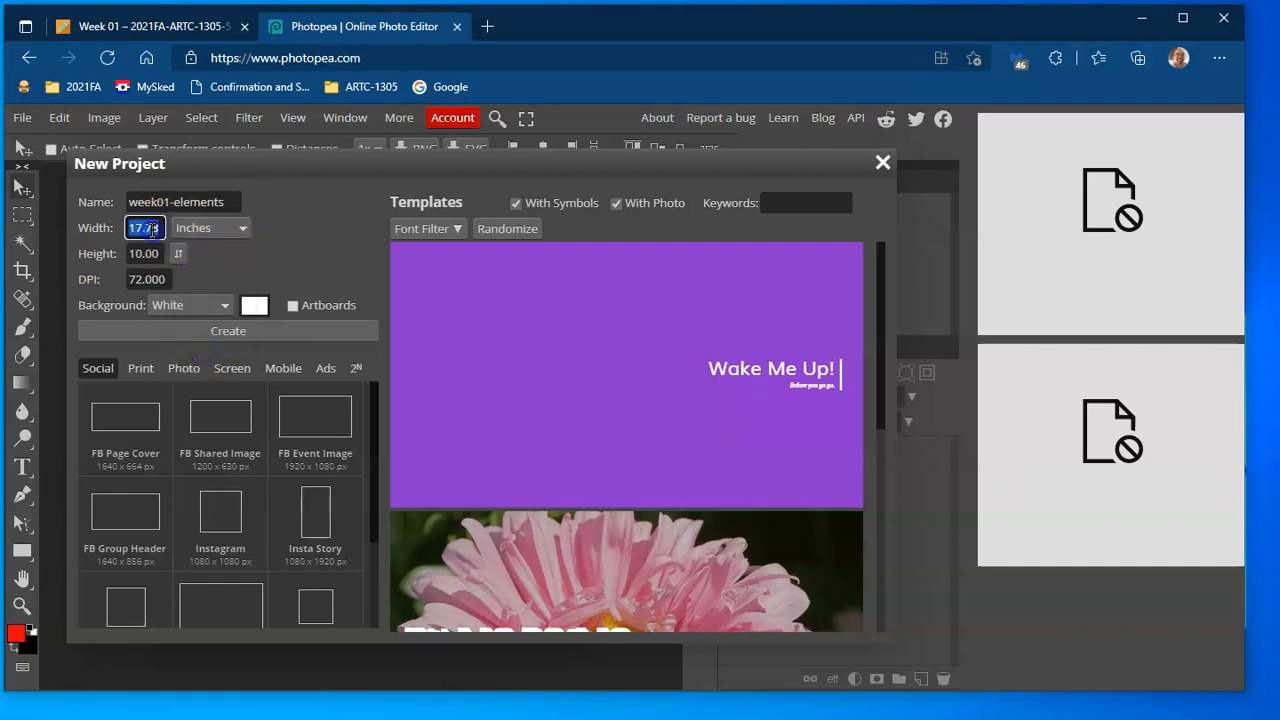
type("10")
key("Tab")
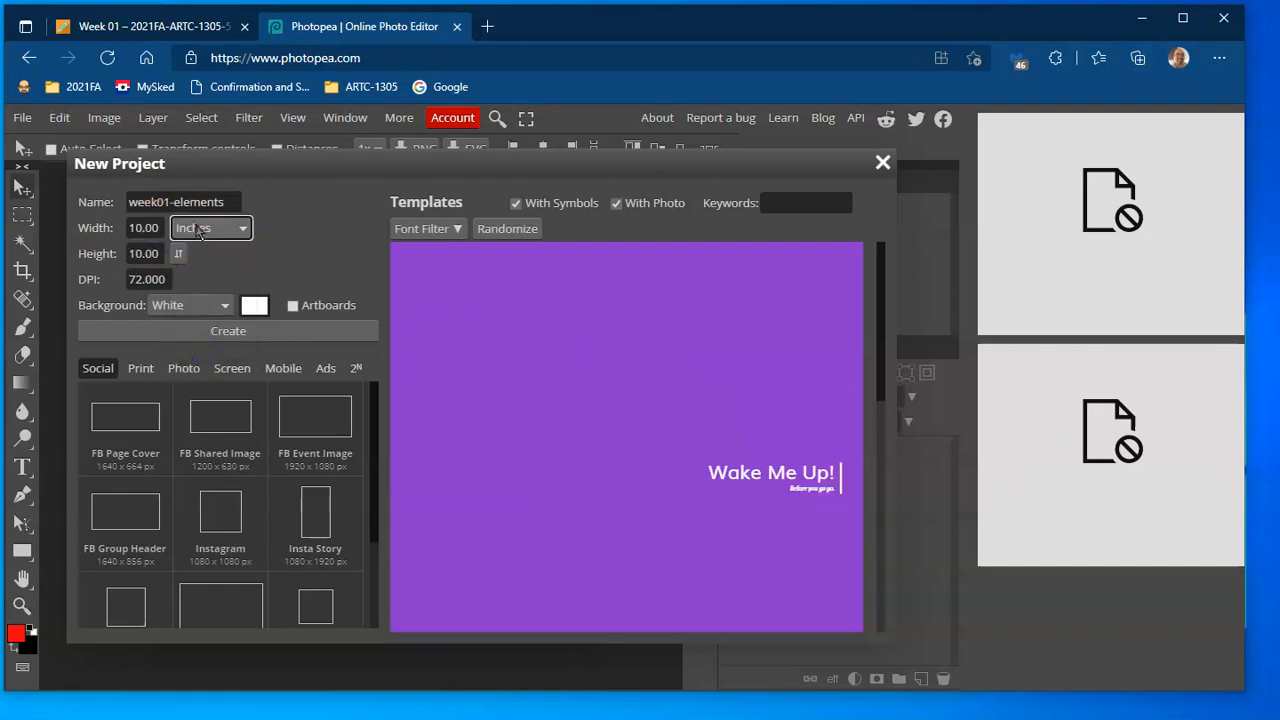
type("10")
key("Tab")
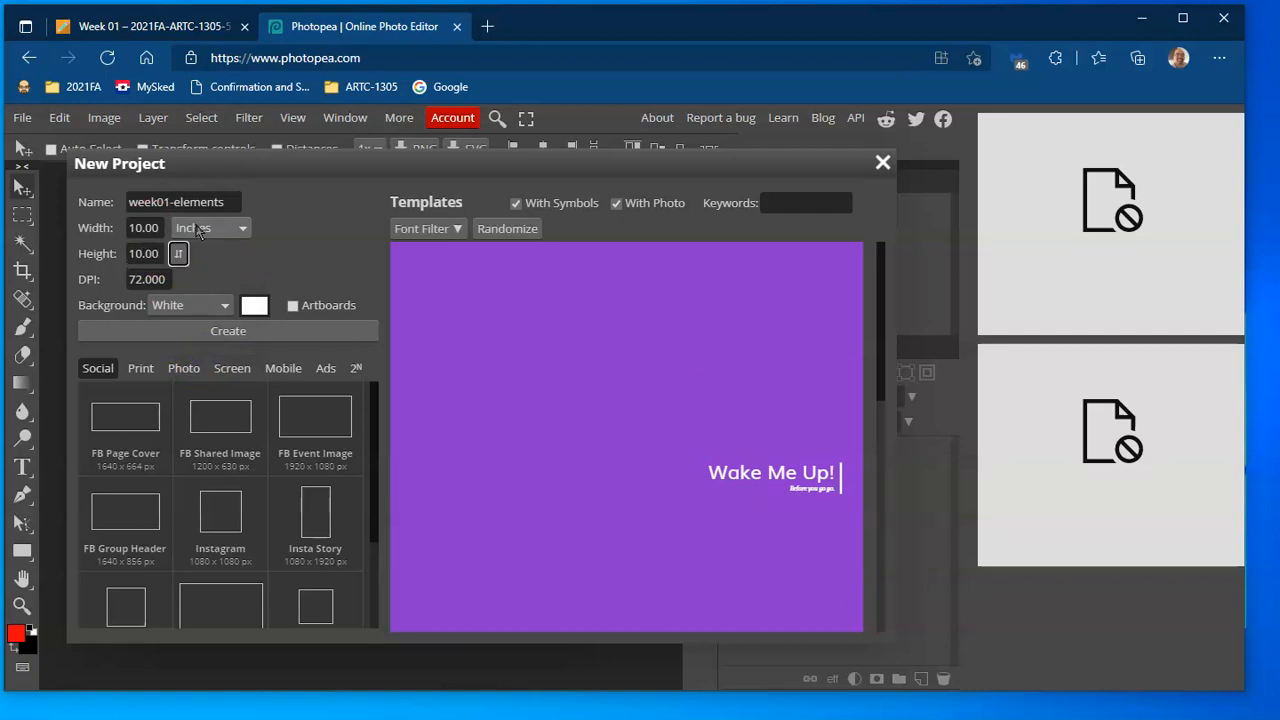
Step: Set the new project's resolution to 300 DPI and create the document with a white background
double_click(146, 279)
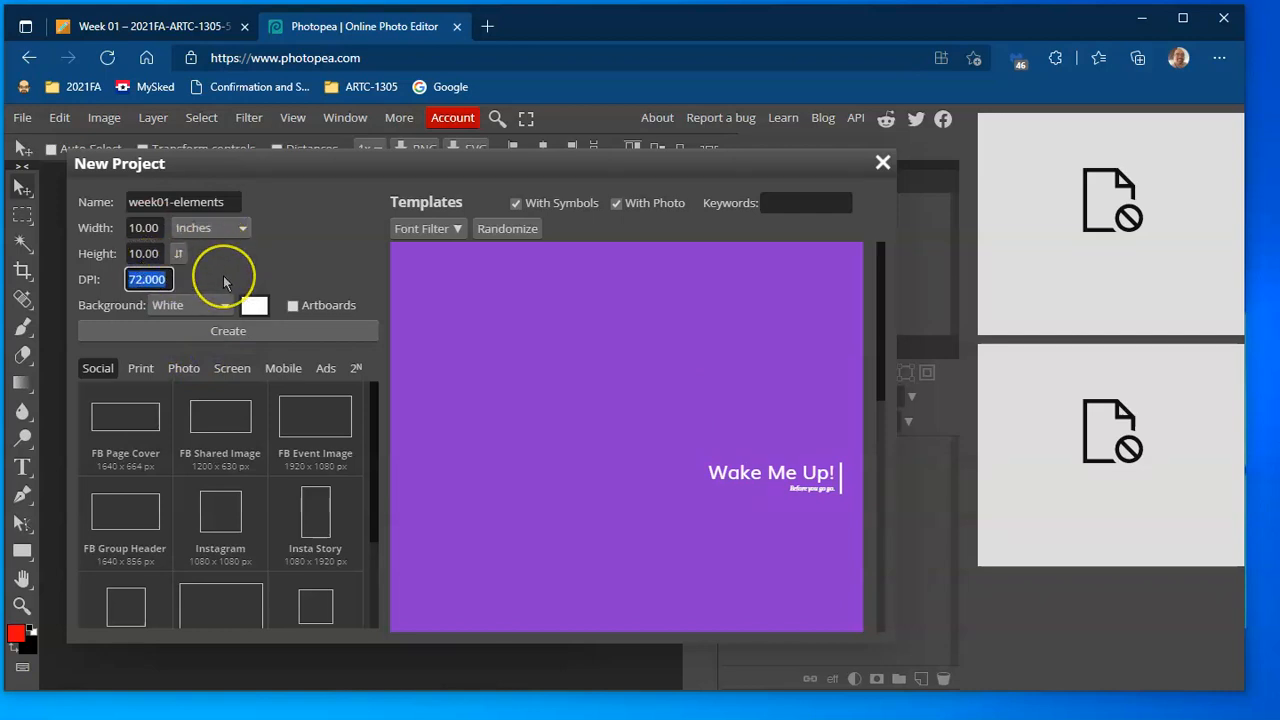
type("300")
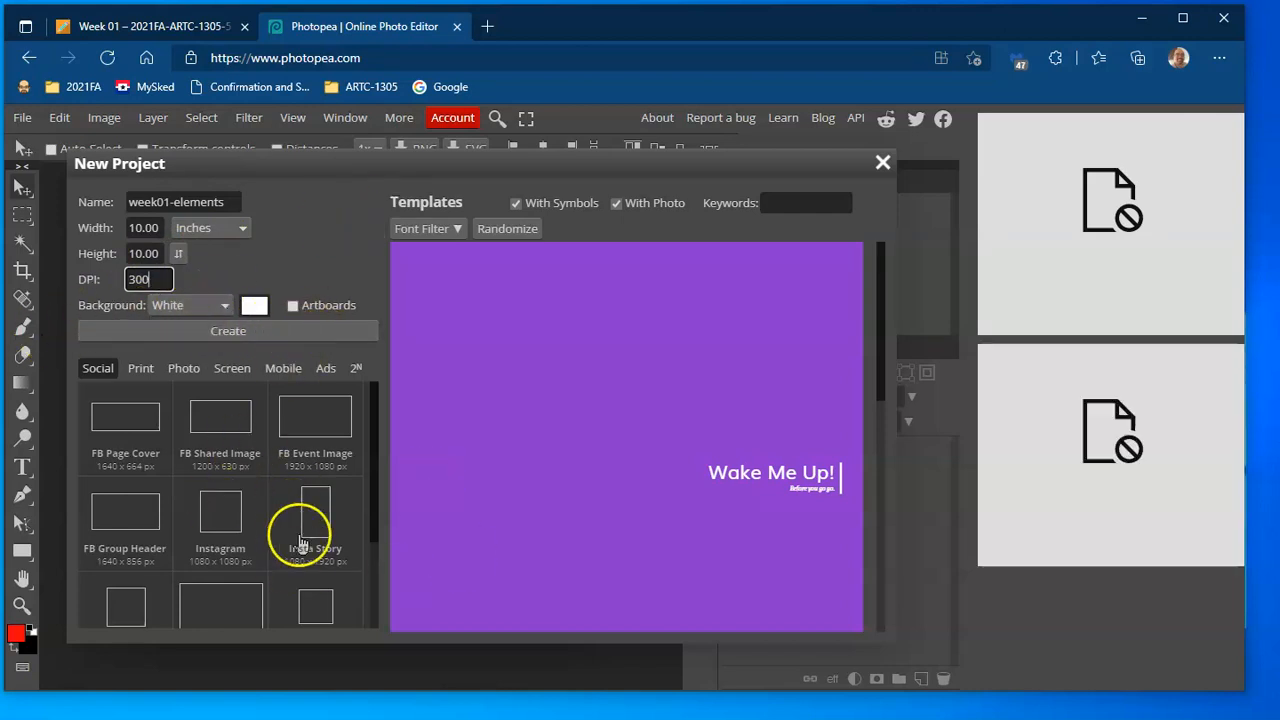
scroll(300, 570, "down", 3)
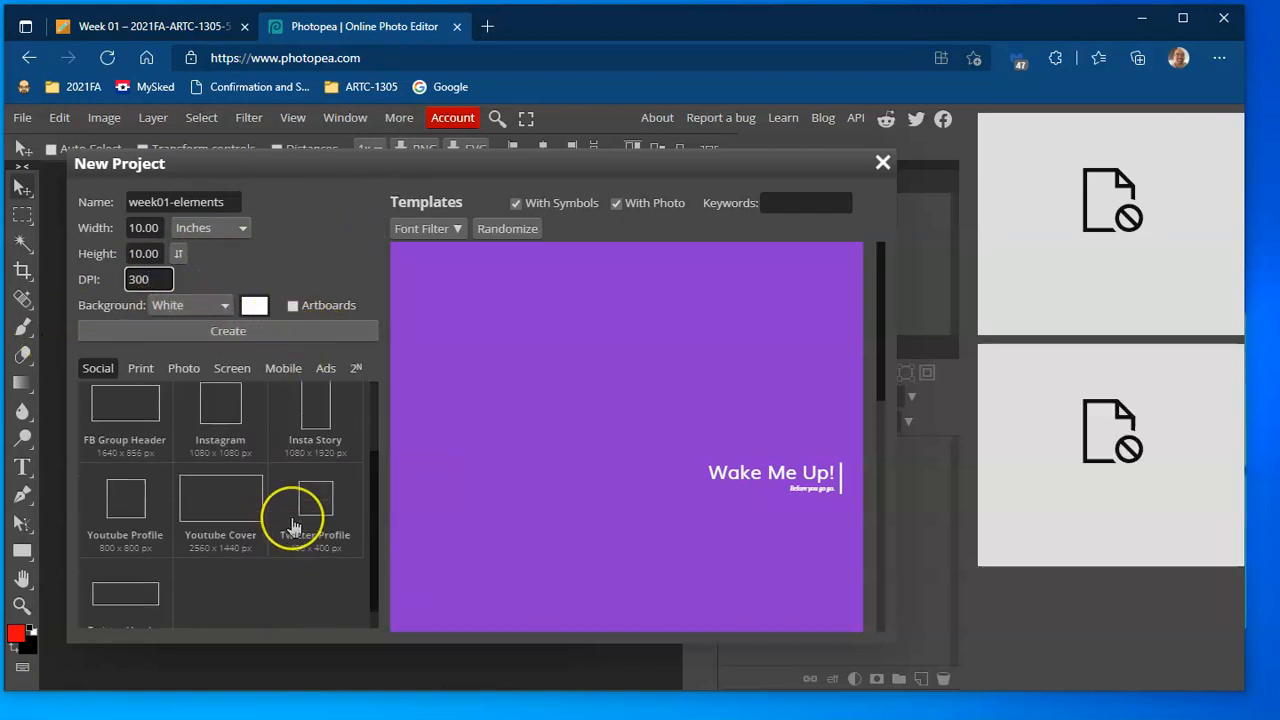
left_click(227, 338)
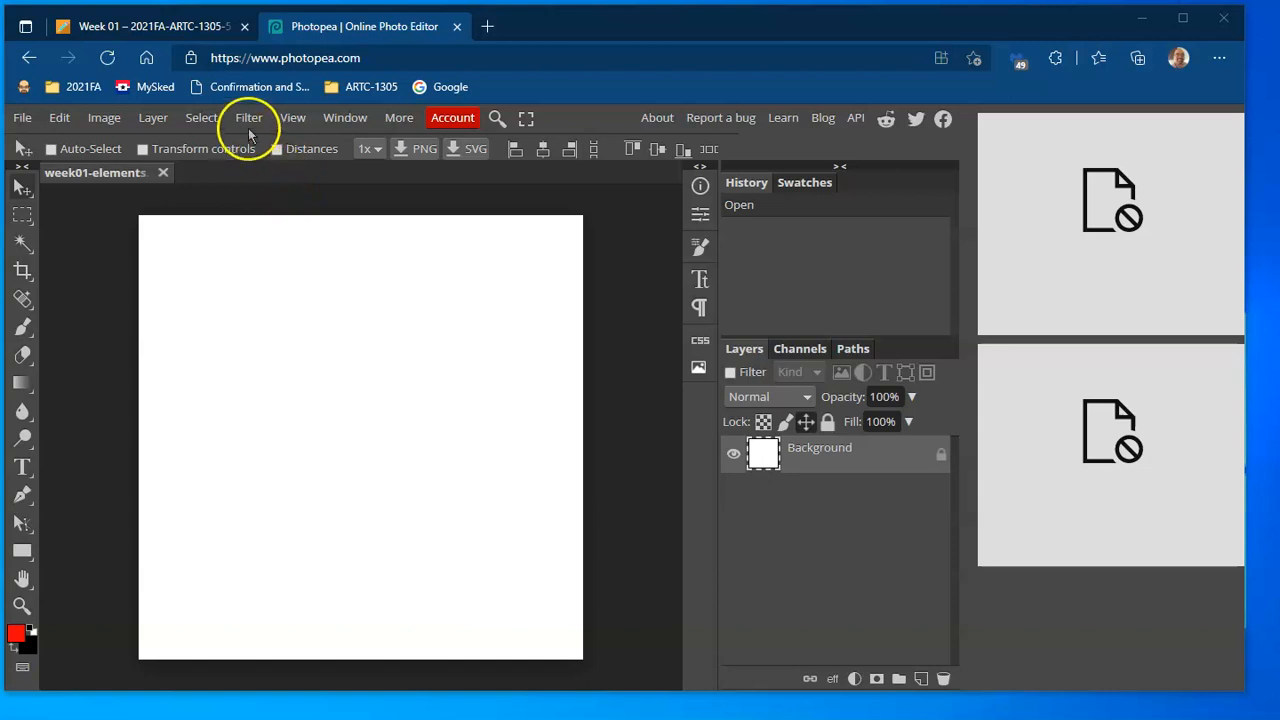
Step: Show the rulers and add one horizontal and one vertical guide crossing at the canvas center
left_click(292, 118)
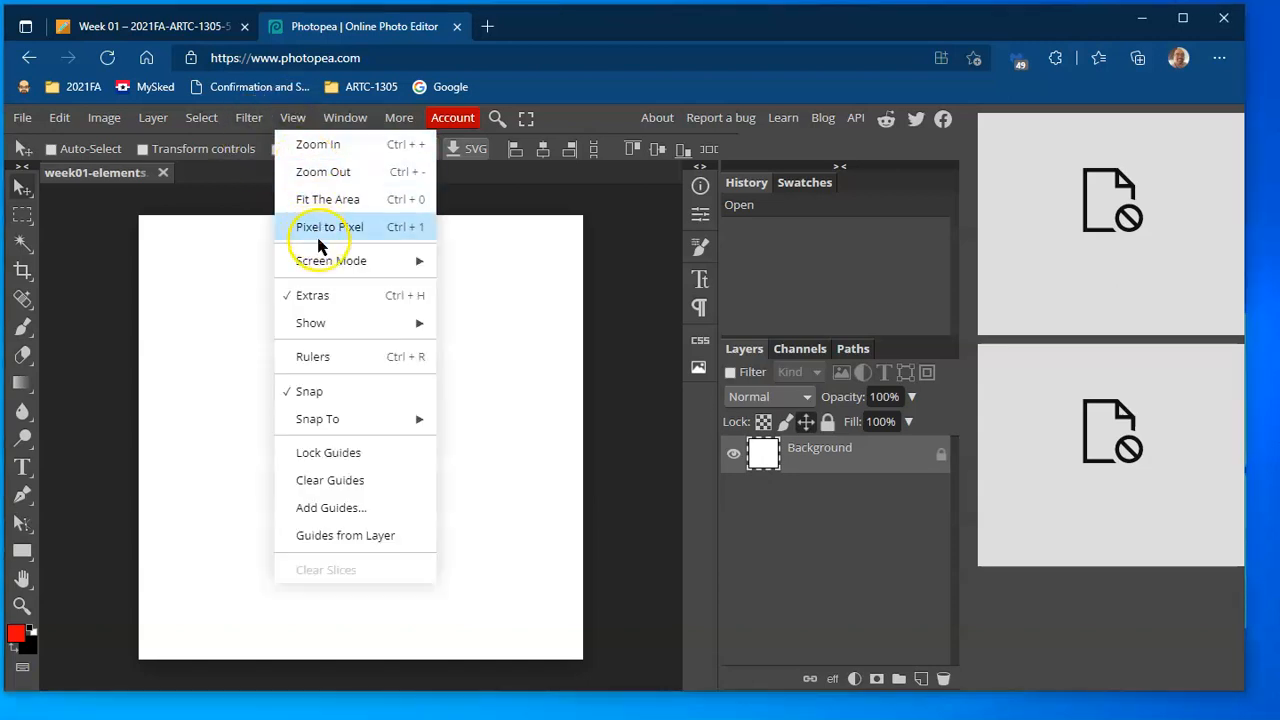
left_click(330, 357)
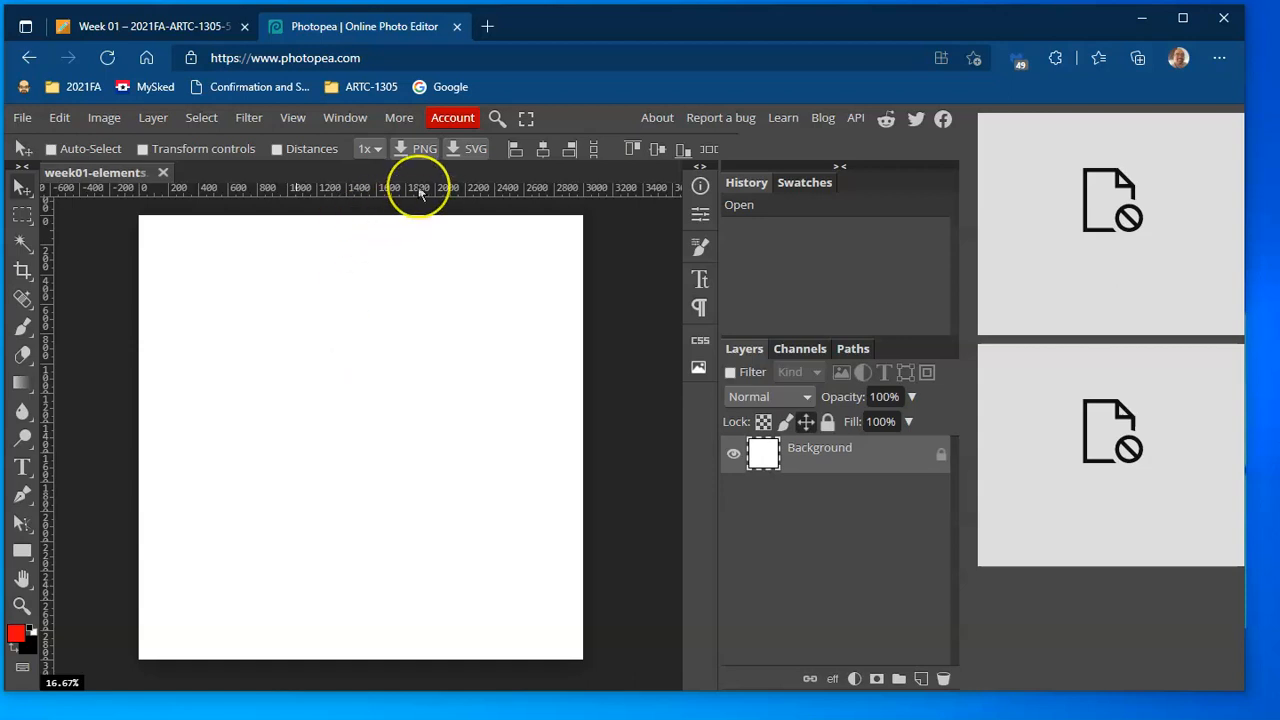
left_click_drag(419, 191, 390, 438)
left_click_drag(46, 423, 363, 412)
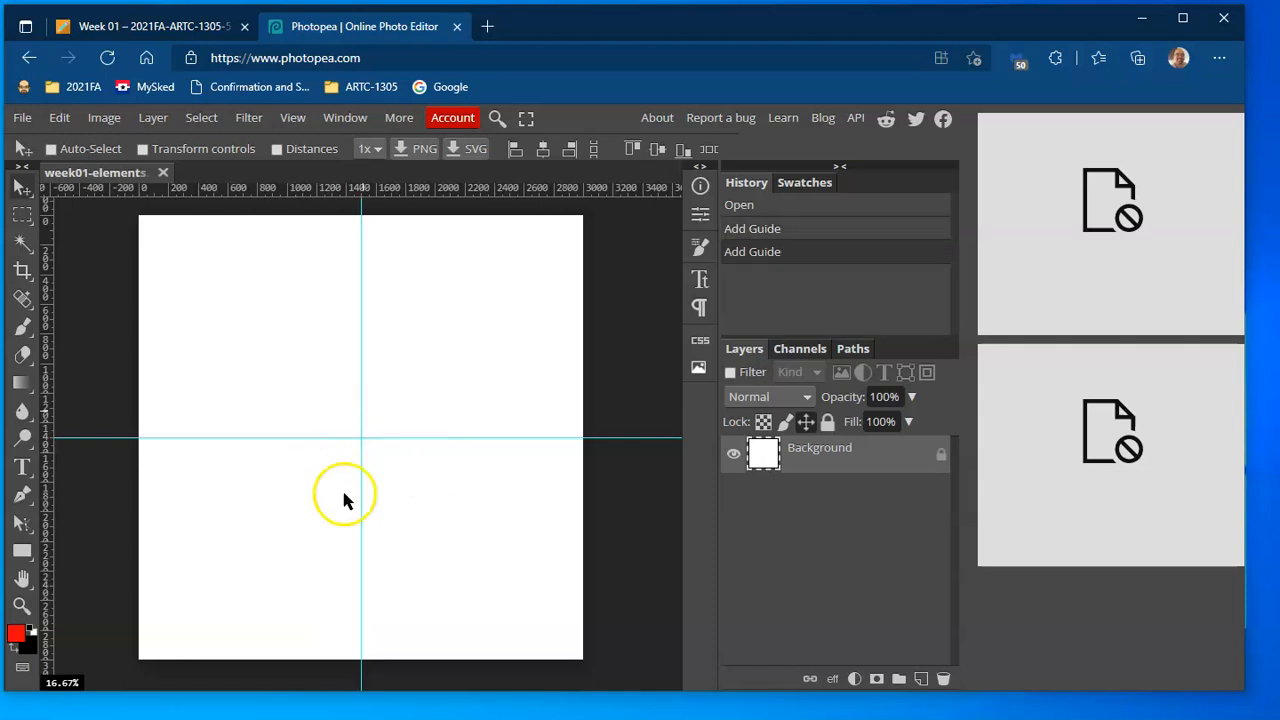
Step: Add a new layer above the background and draw a square selection of about 620 px near the canvas's upper-left corner
left_click(855, 445)
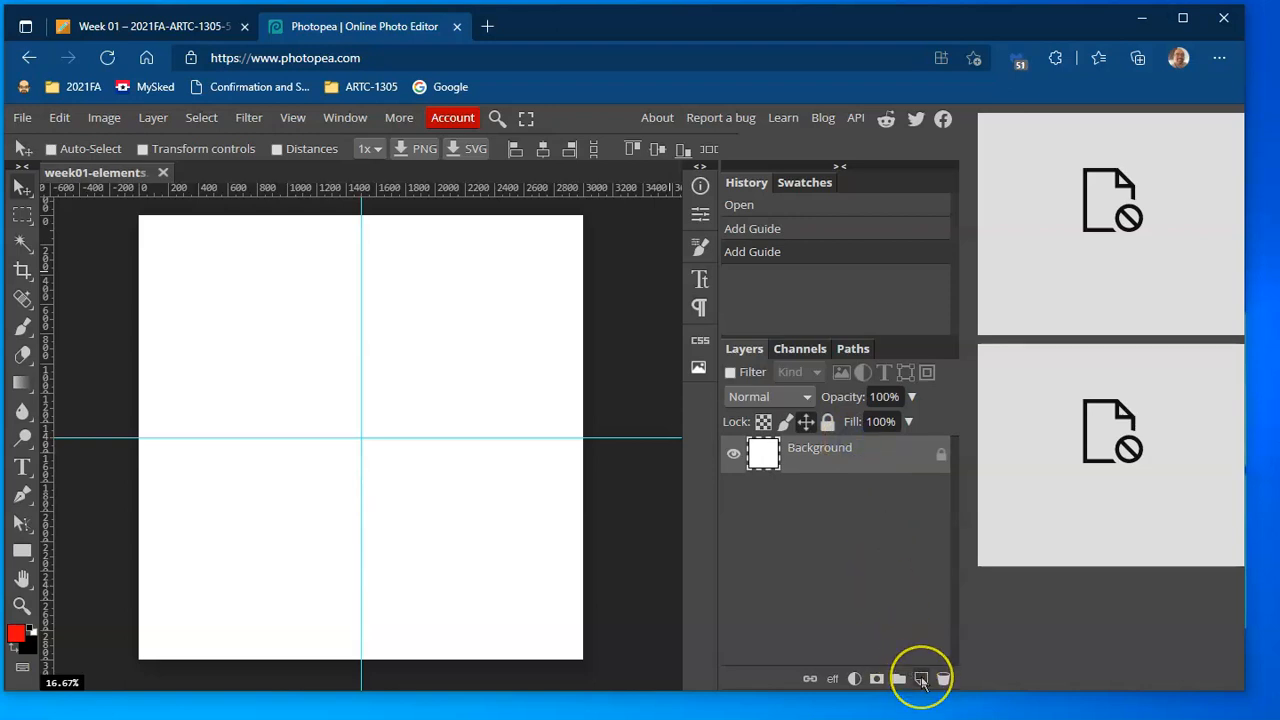
left_click(921, 680)
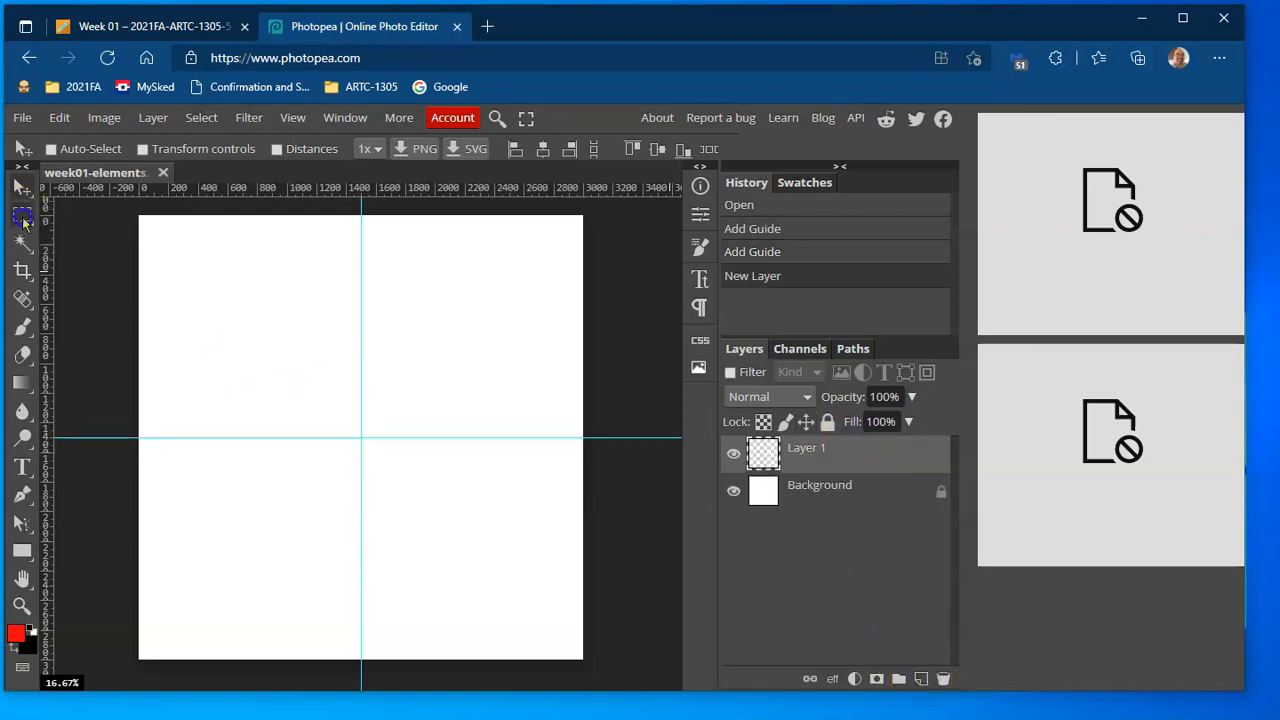
left_click(21, 216)
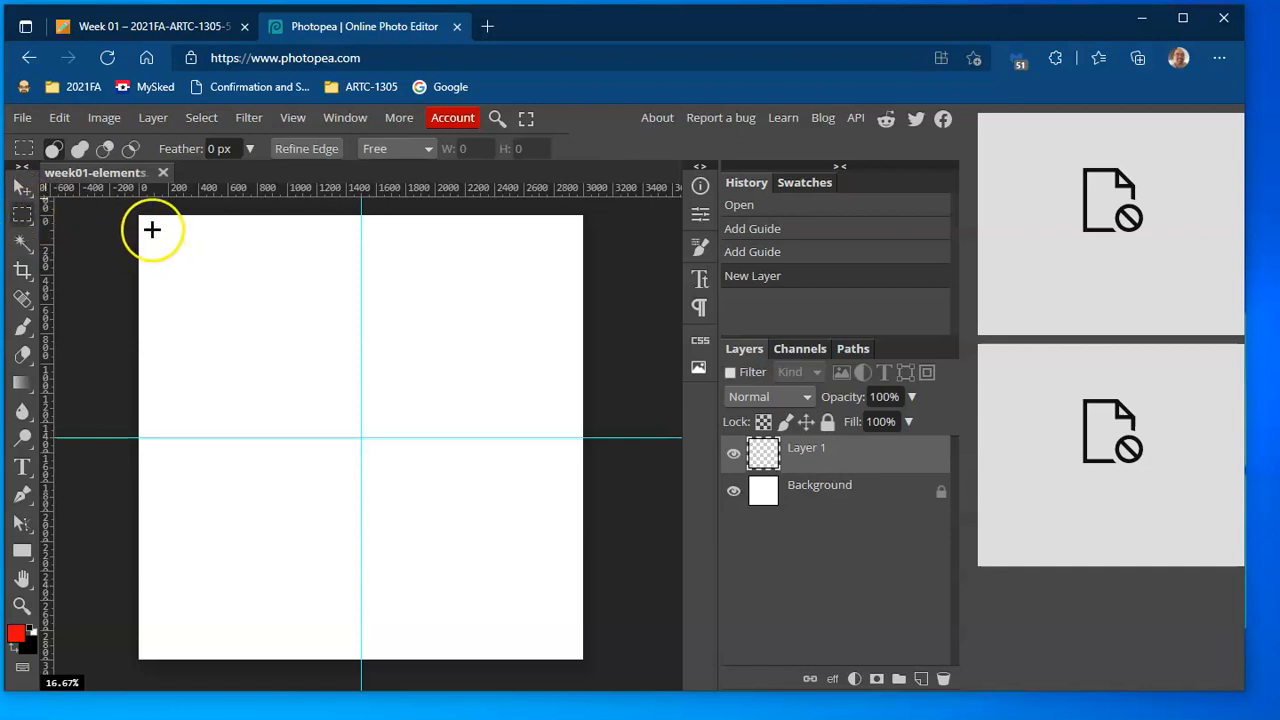
left_click_drag(149, 228, 262, 323)
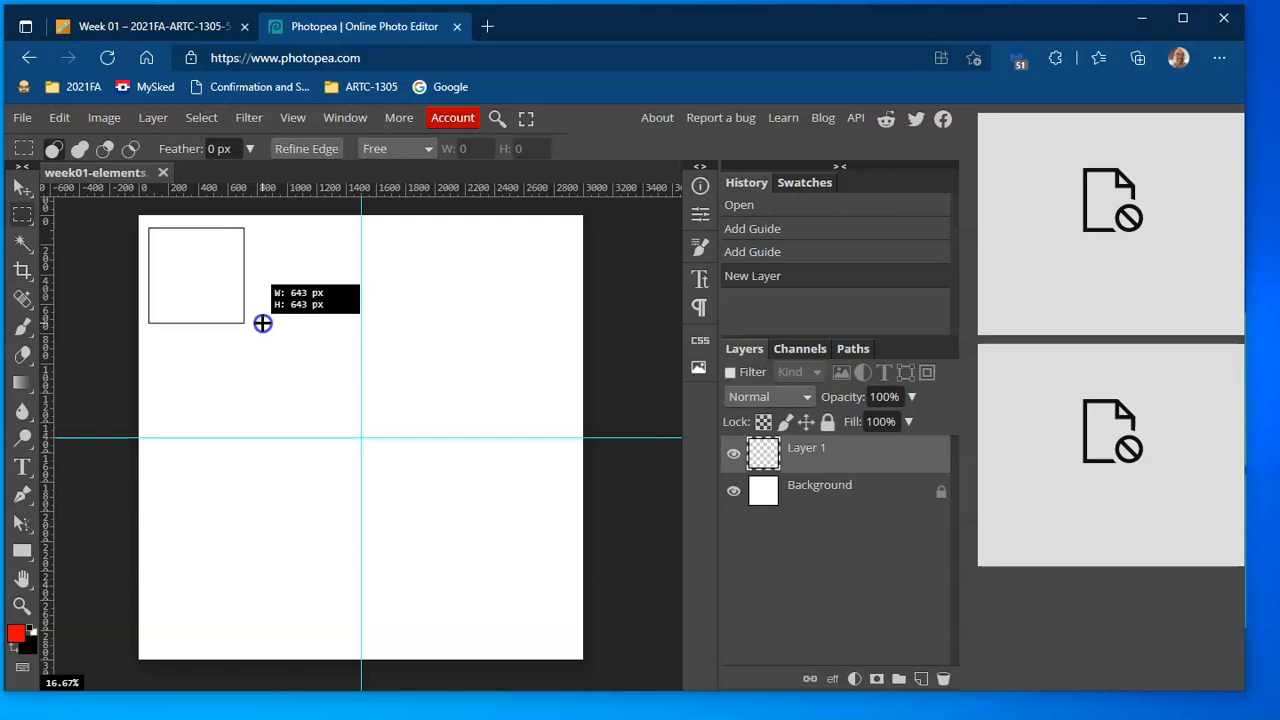
left_click_drag(262, 323, 263, 320)
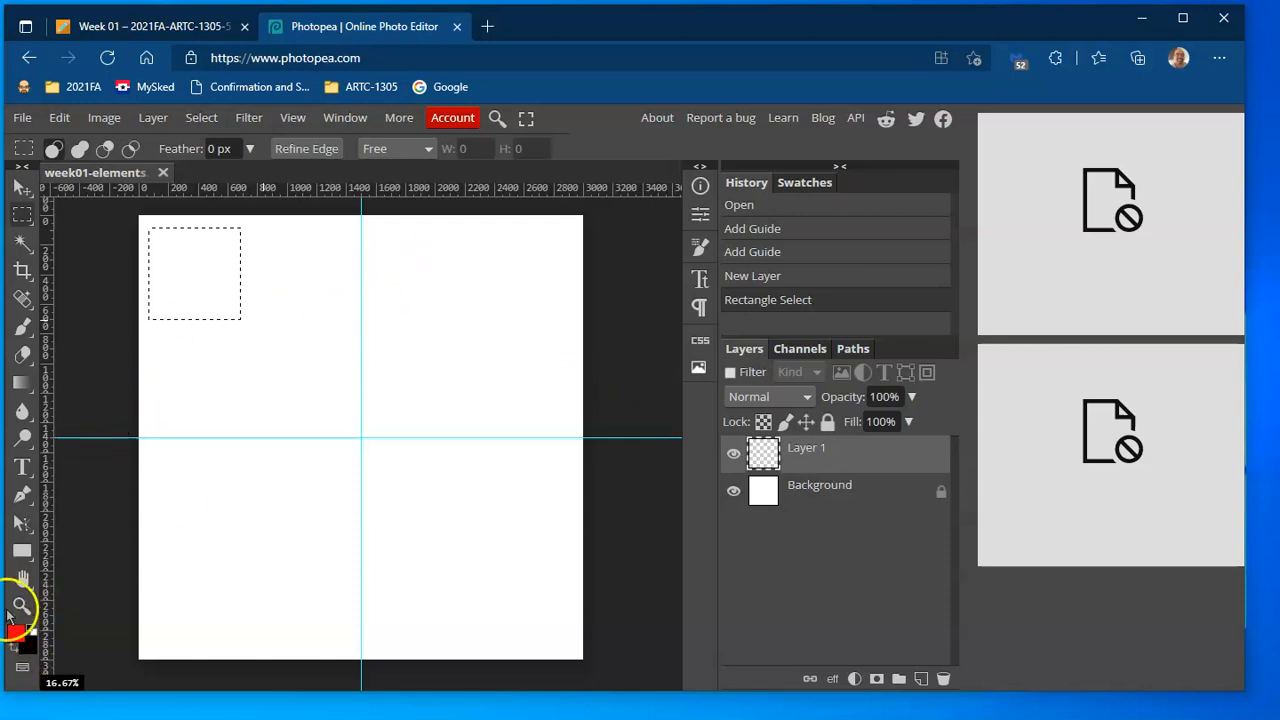
Step: Set the foreground color to pure blue, fill the square selection with it at 100% opacity, and clear the selection
left_click(17, 636)
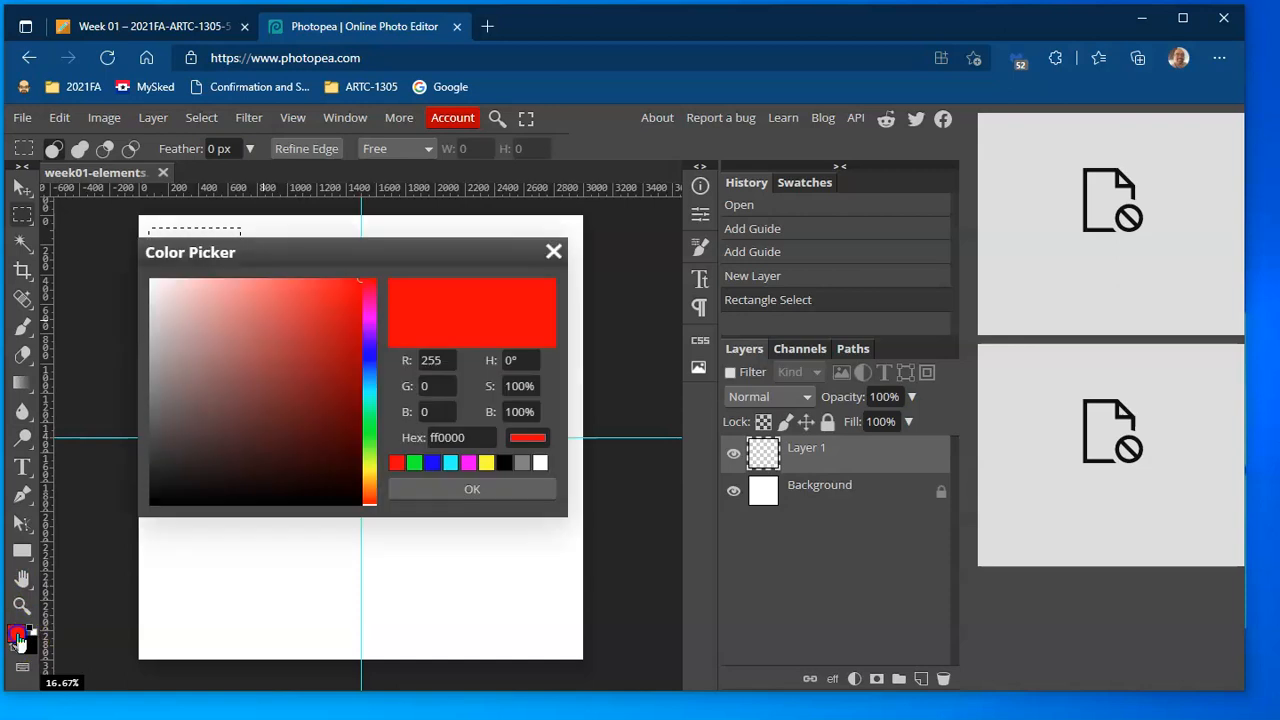
left_click(425, 465)
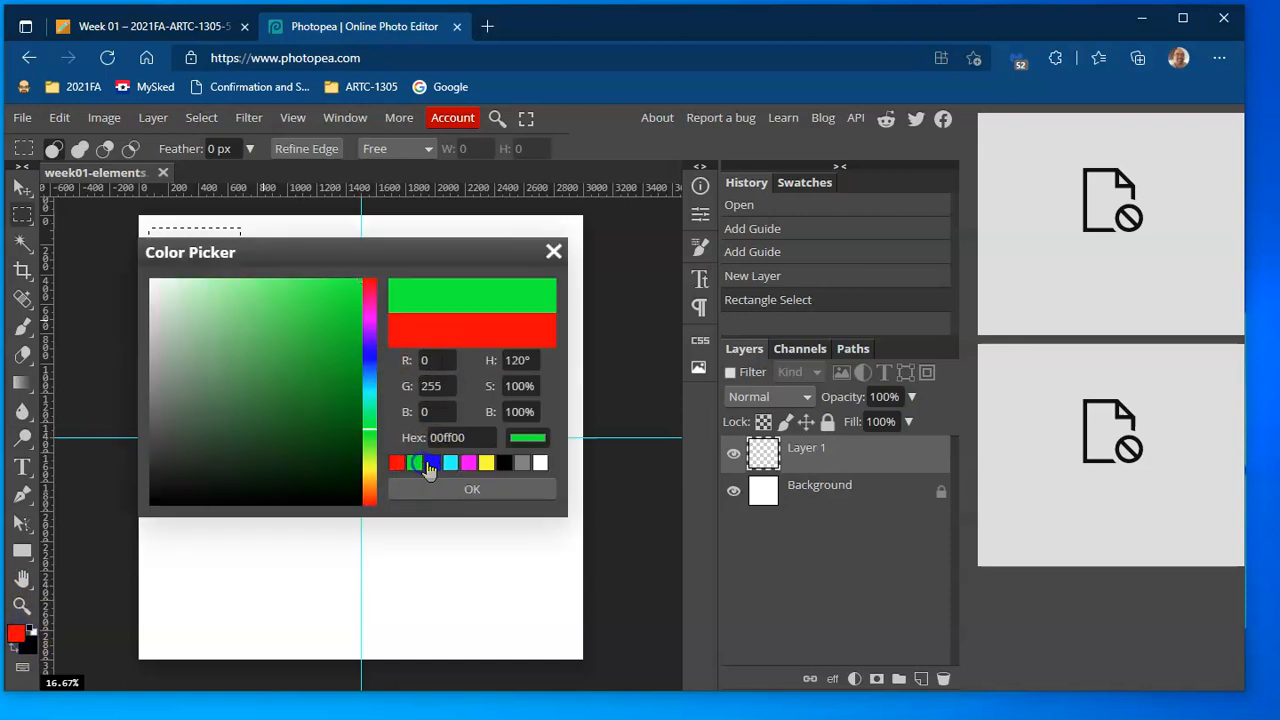
left_click(437, 465)
left_click(498, 488)
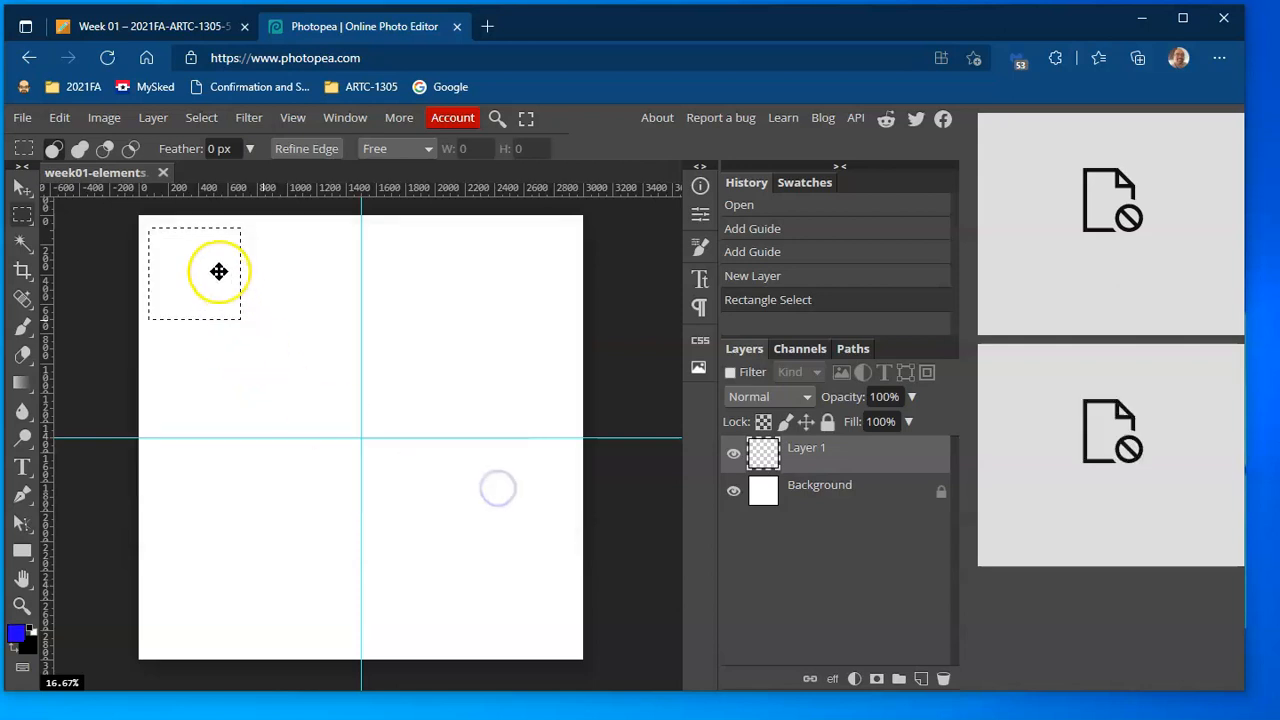
left_click(64, 119)
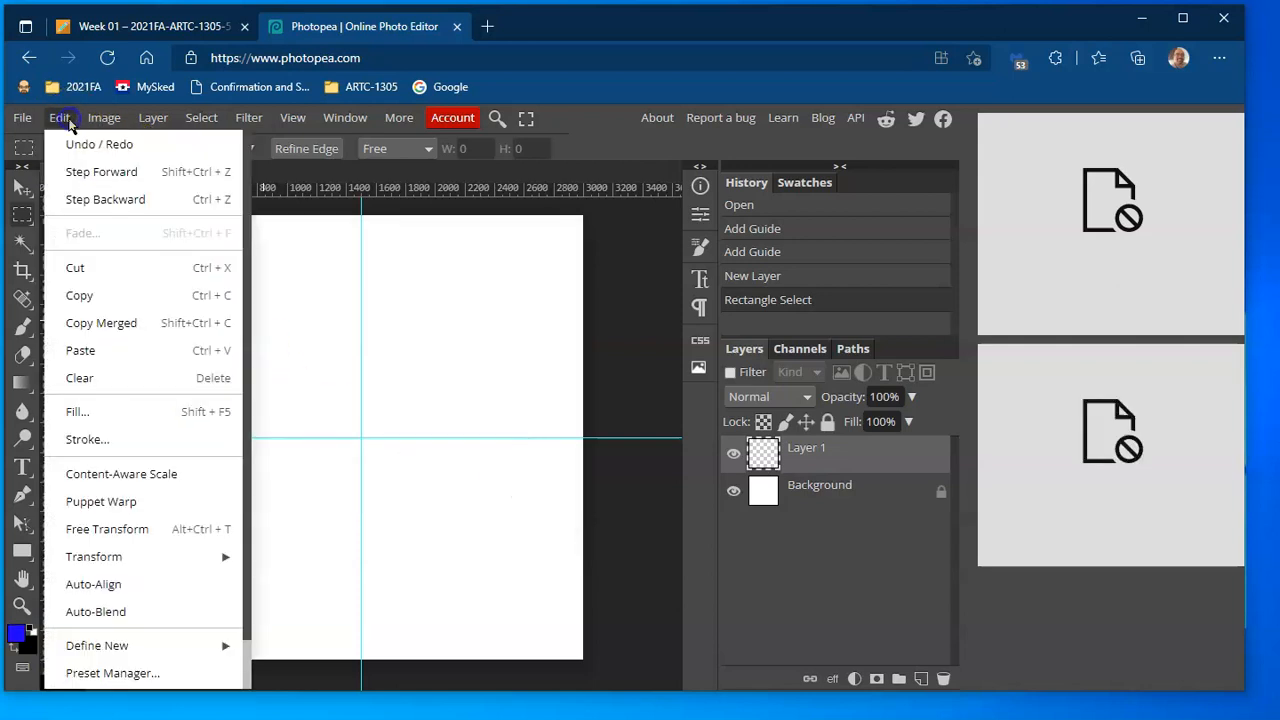
left_click(97, 409)
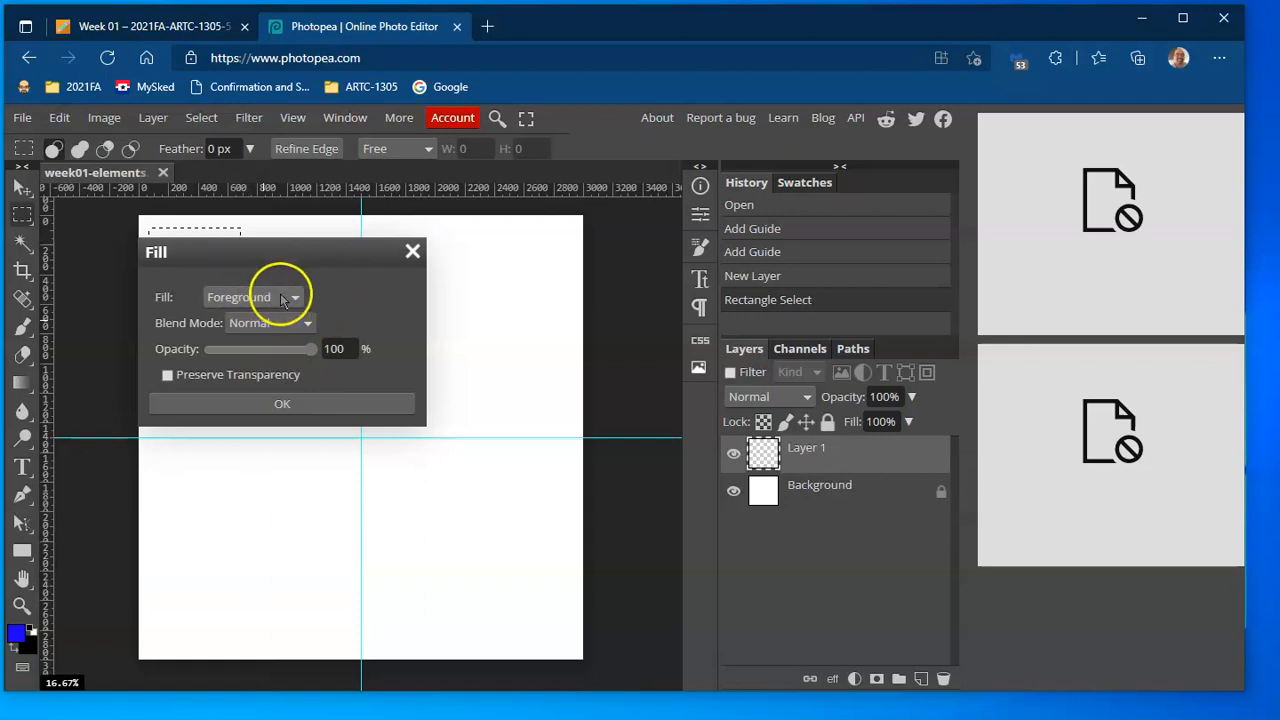
left_click(326, 403)
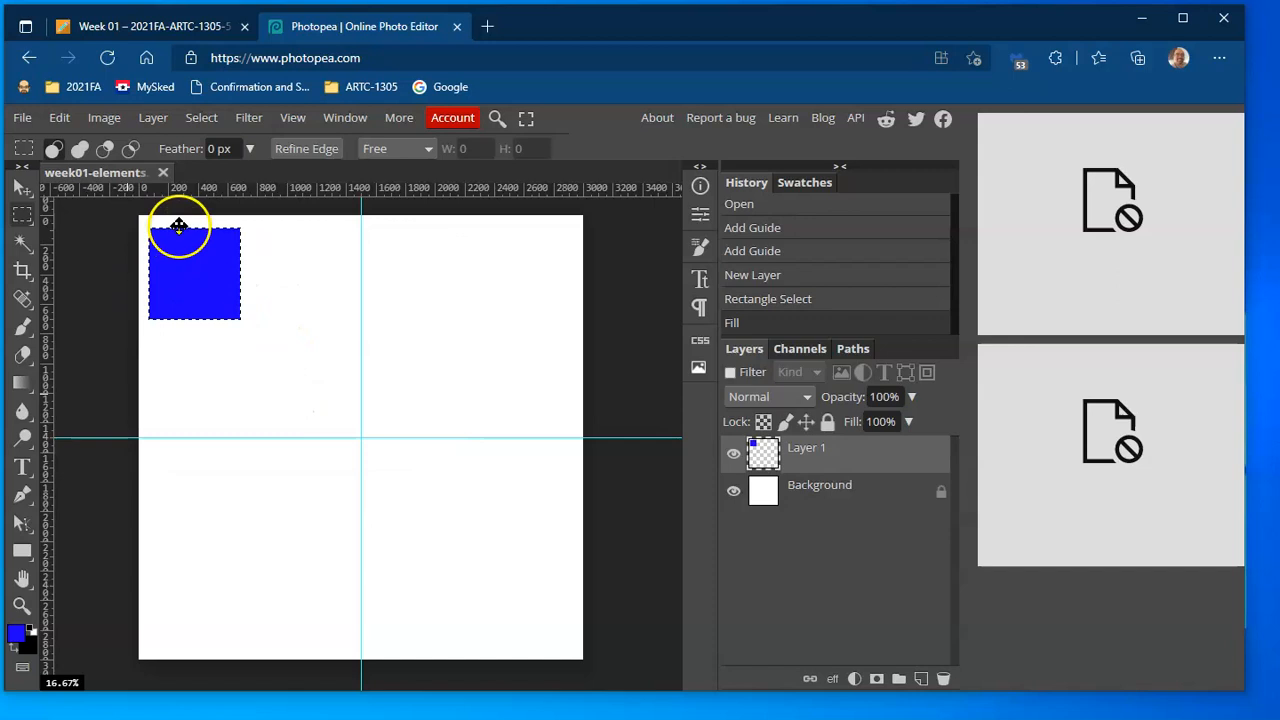
left_click(201, 118)
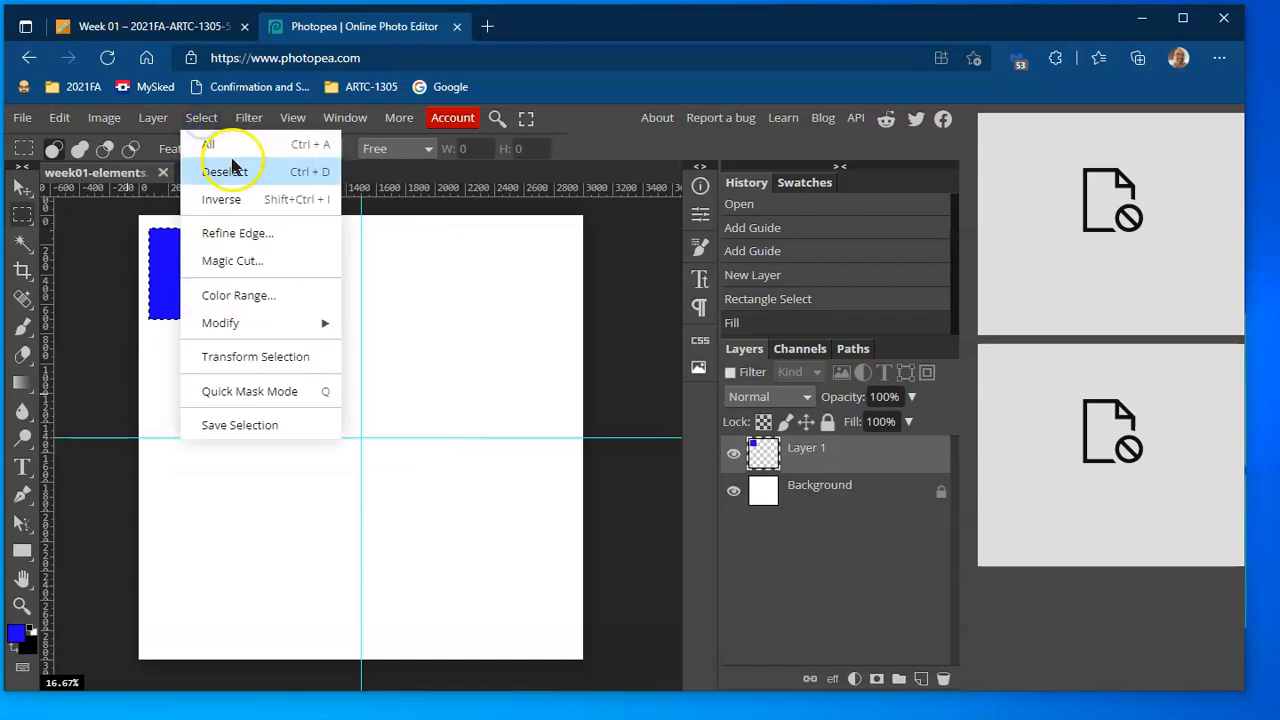
left_click(313, 168)
left_click(281, 283)
Step: Move the blue square slightly down and right, and duplicate it three times to form a row of four across the canvas's upper half
left_click(21, 186)
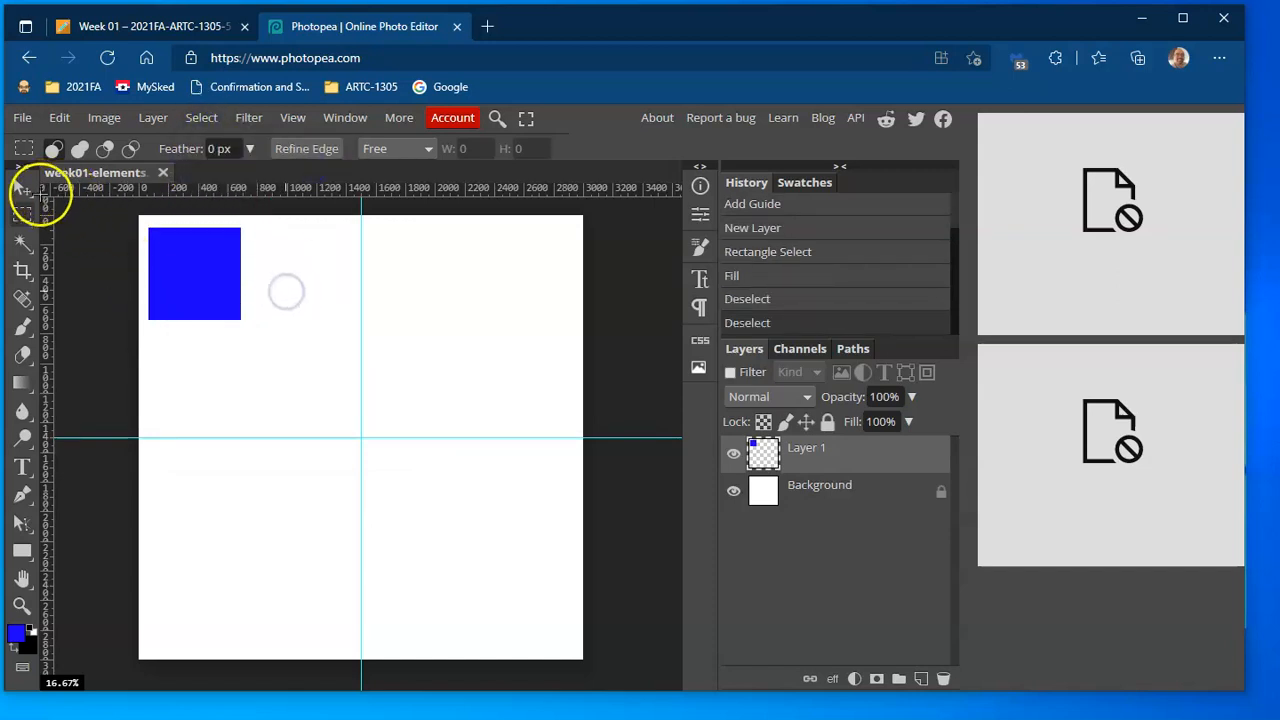
left_click_drag(207, 287, 219, 319)
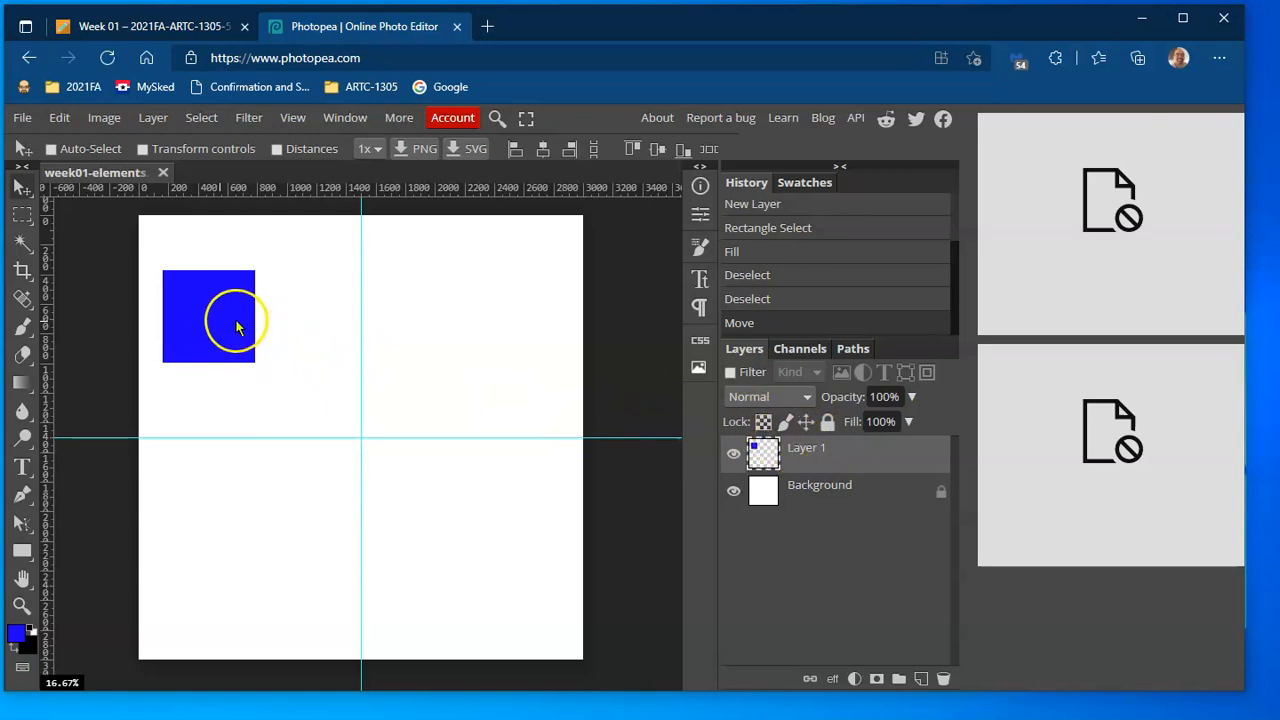
left_click_drag(228, 330, 540, 320)
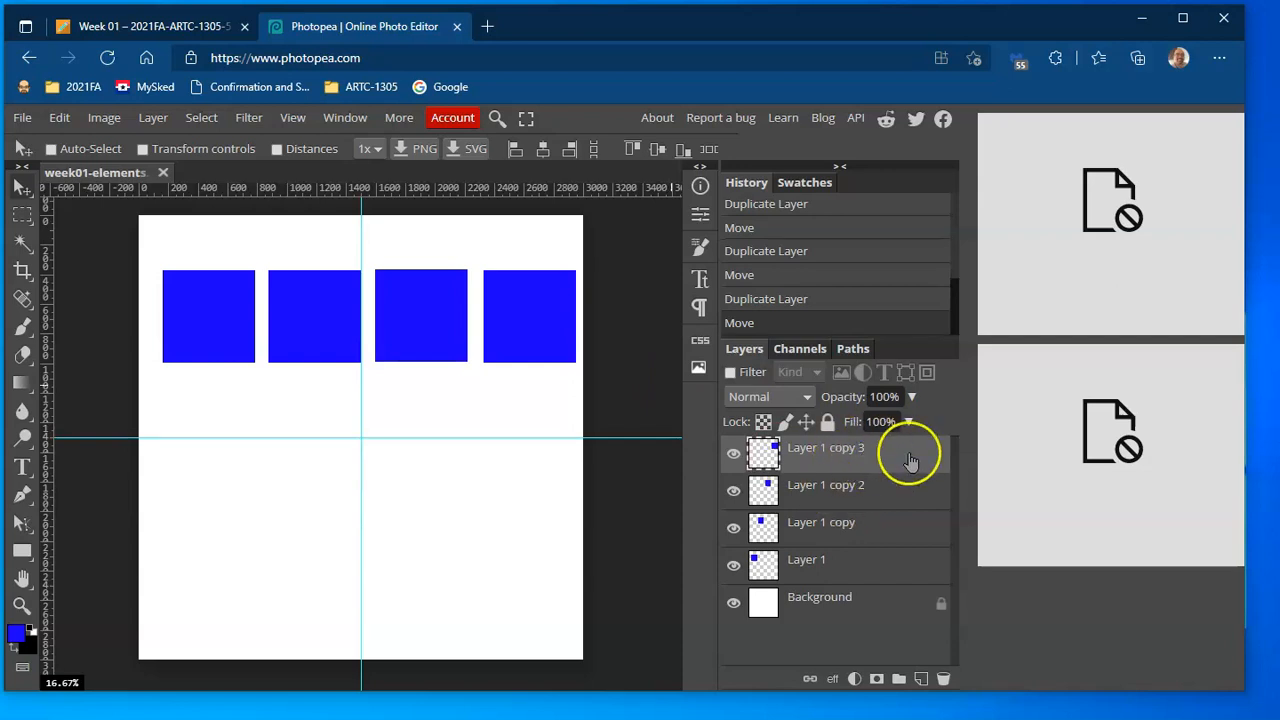
Step: Space the four square layers with equal horizontal gaps and shift the row to center it on the vertical guide
left_click(868, 566, "shift")
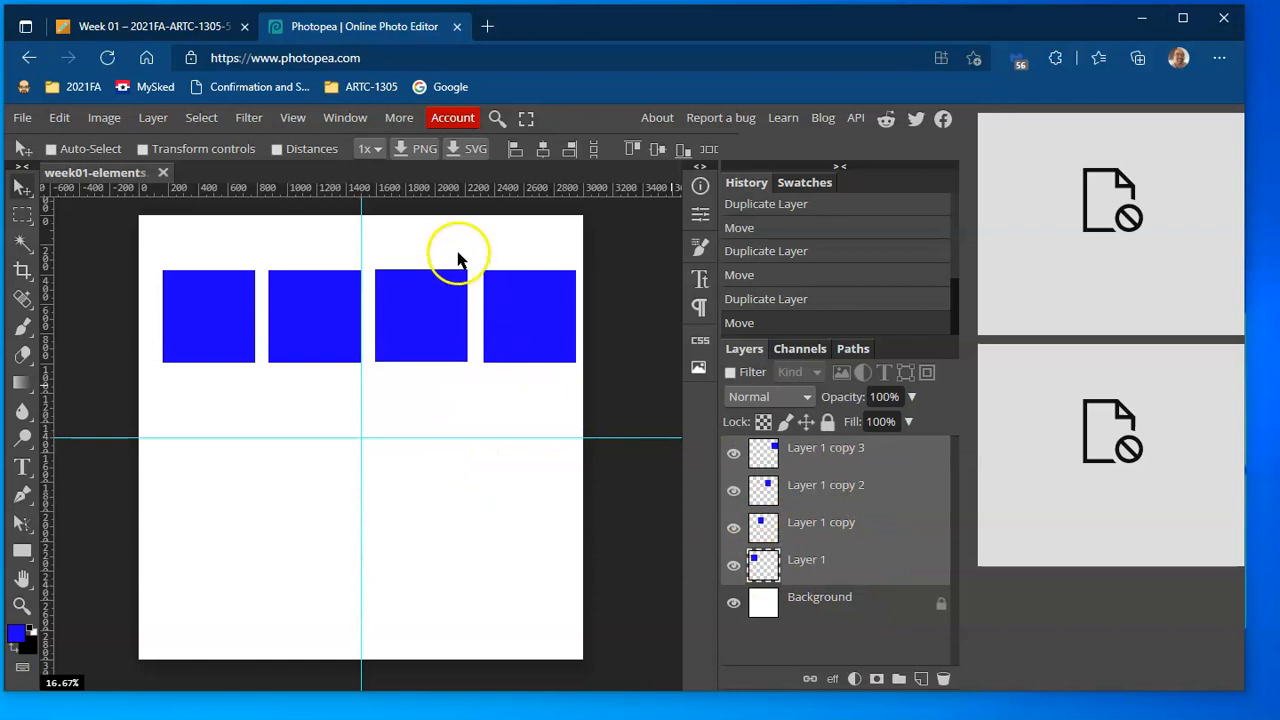
left_click(708, 150)
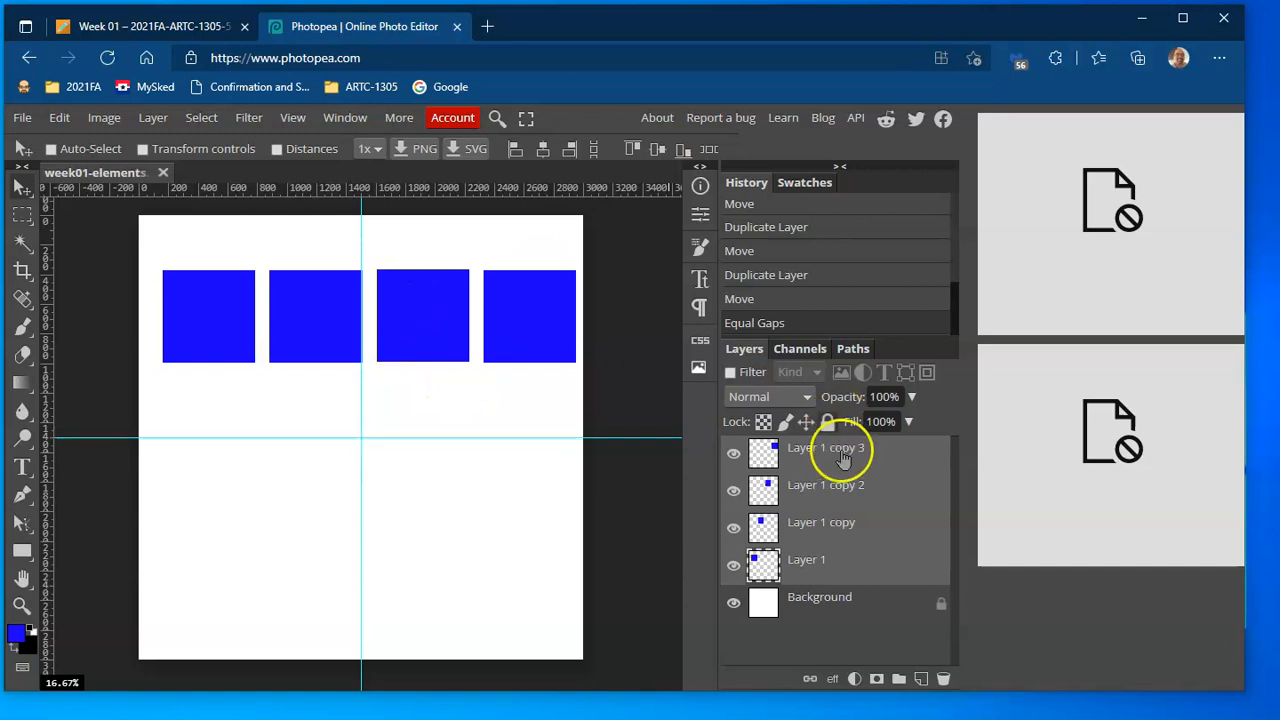
left_click_drag(447, 316, 443, 316)
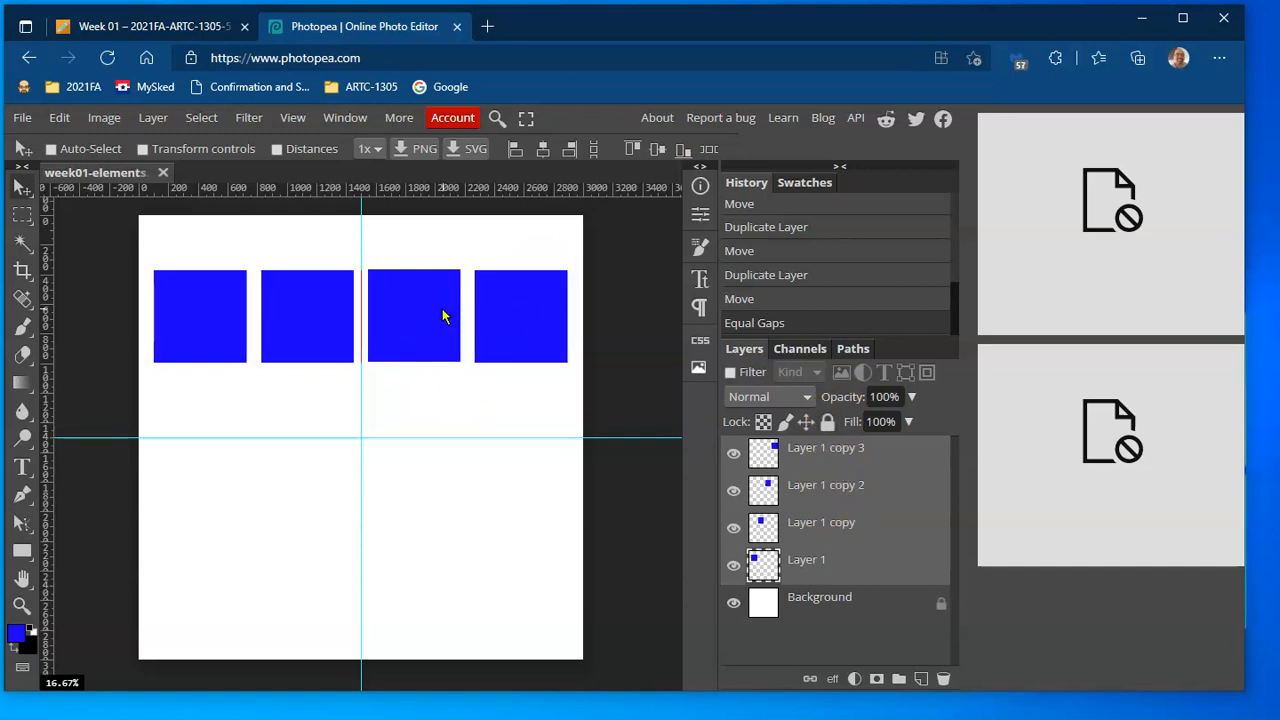